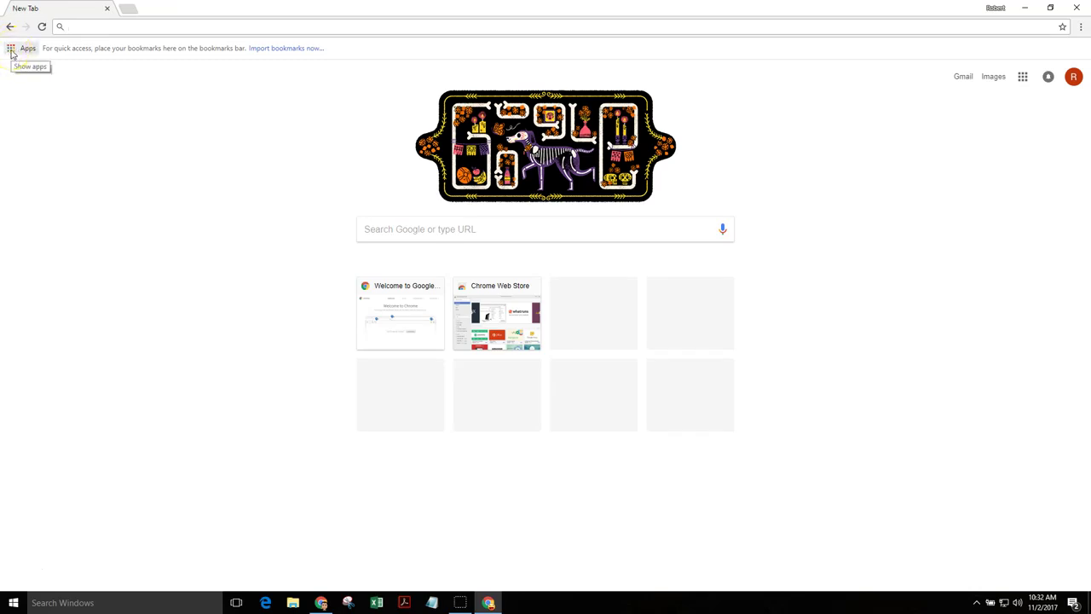
Open the browser's Extensions page and go on to the Chrome Web Store to get more extensions
left_click(12, 50)
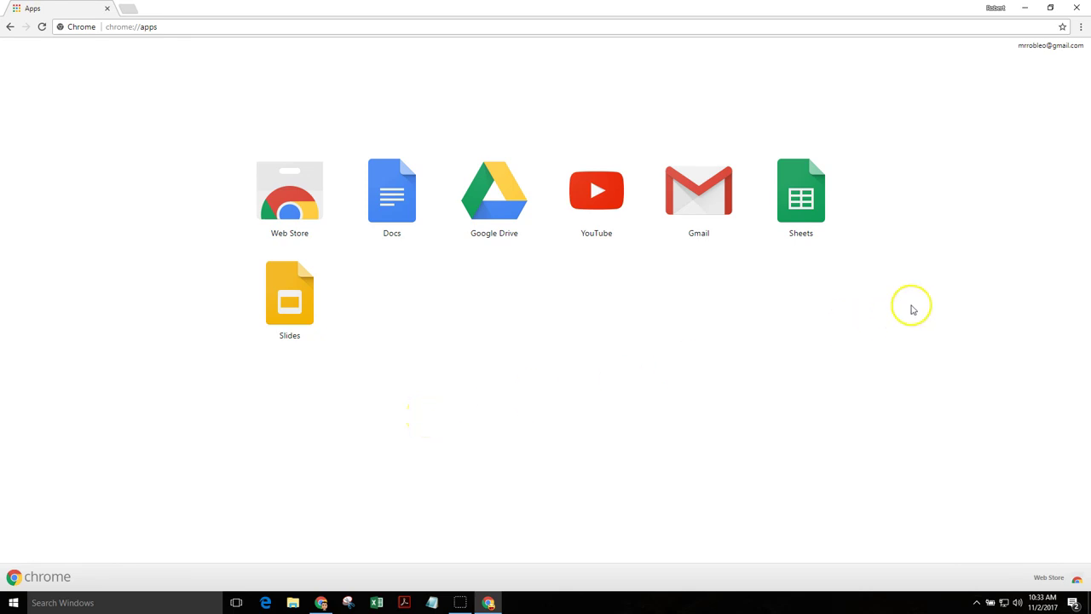
left_click(995, 7)
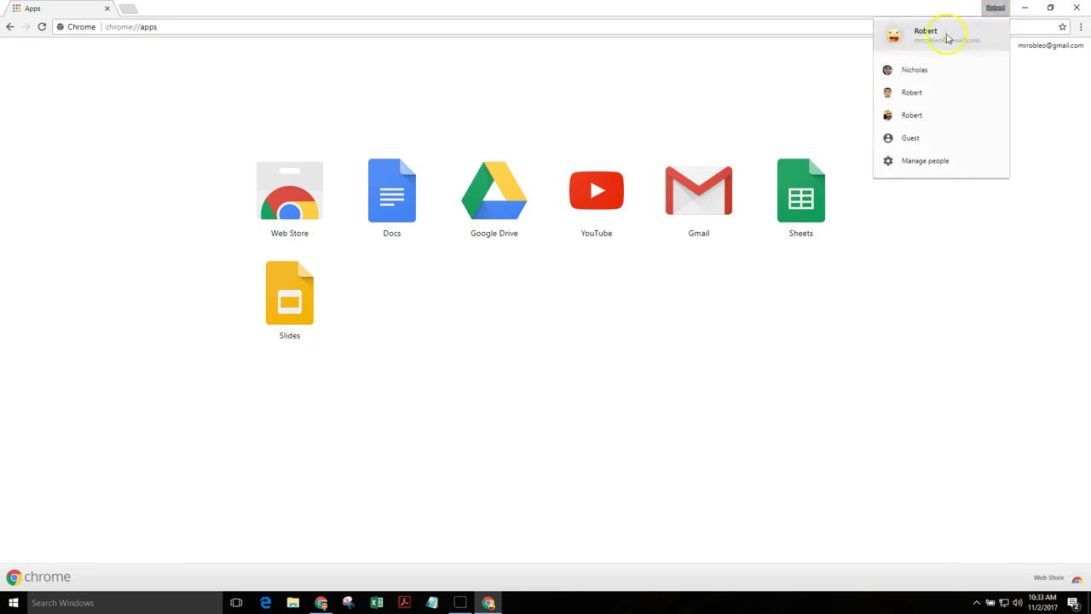
left_click(1085, 28)
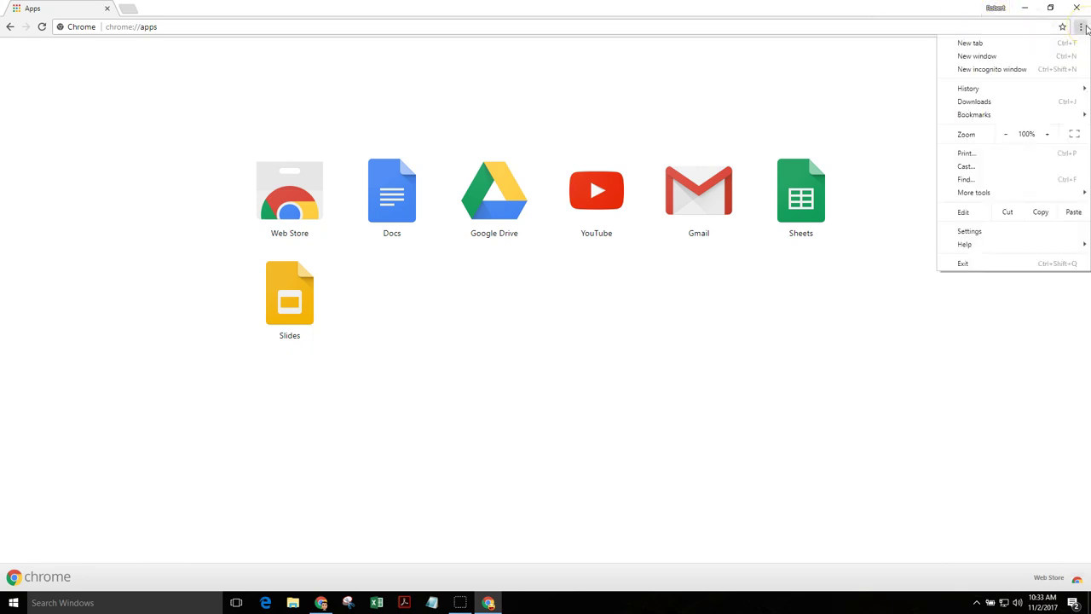
mouse_move(1002, 191)
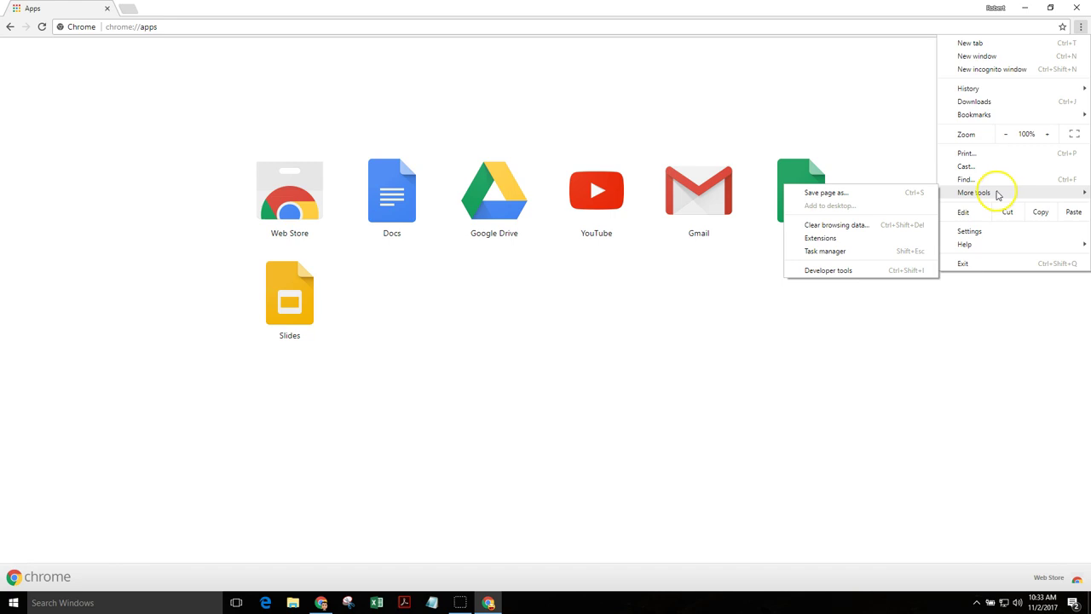
left_click(823, 239)
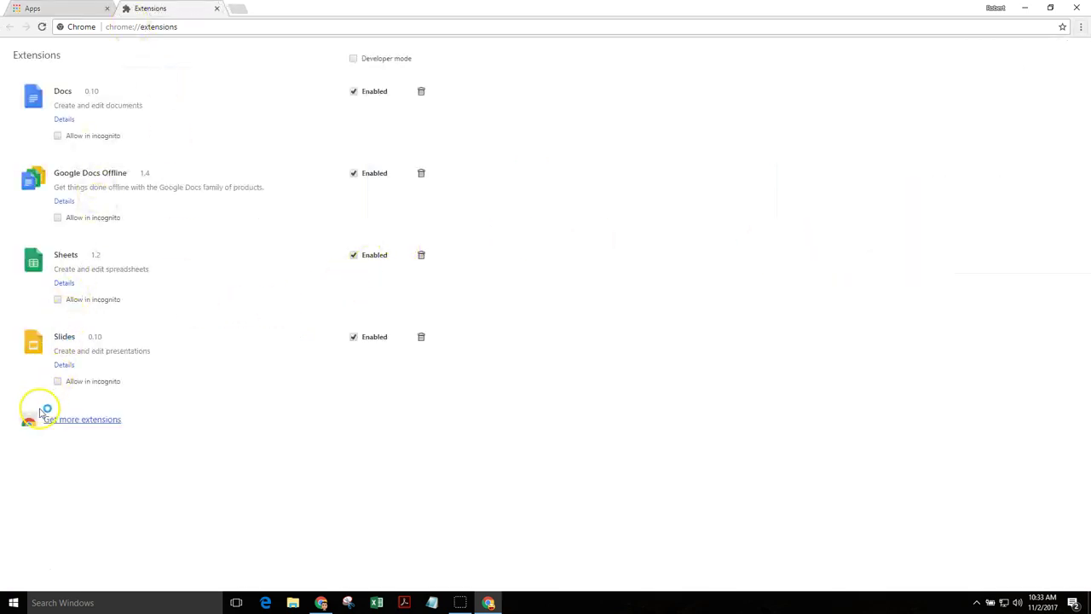
left_click(71, 421)
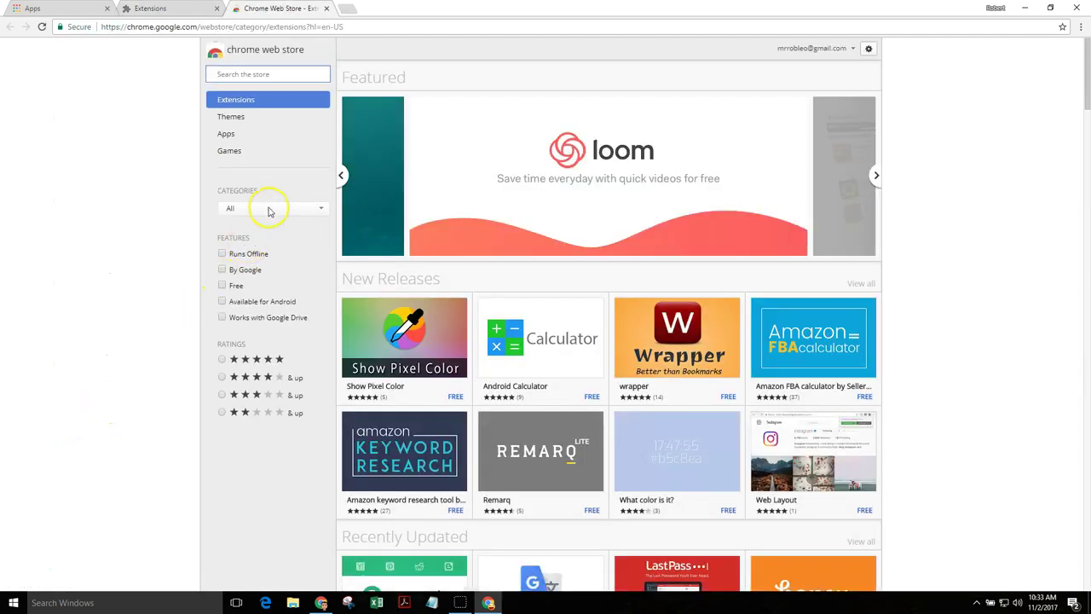
Search the Chrome Web Store for "screencastify"
type("scrre")
key("BackSpace")
key("BackSpace")
type("ee")
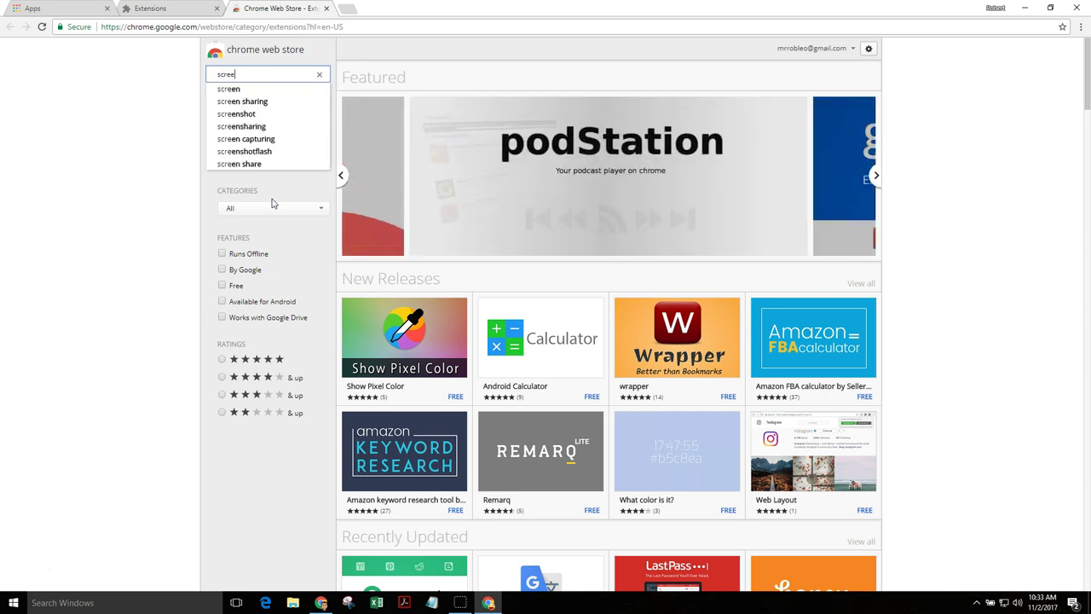
type("ncastify")
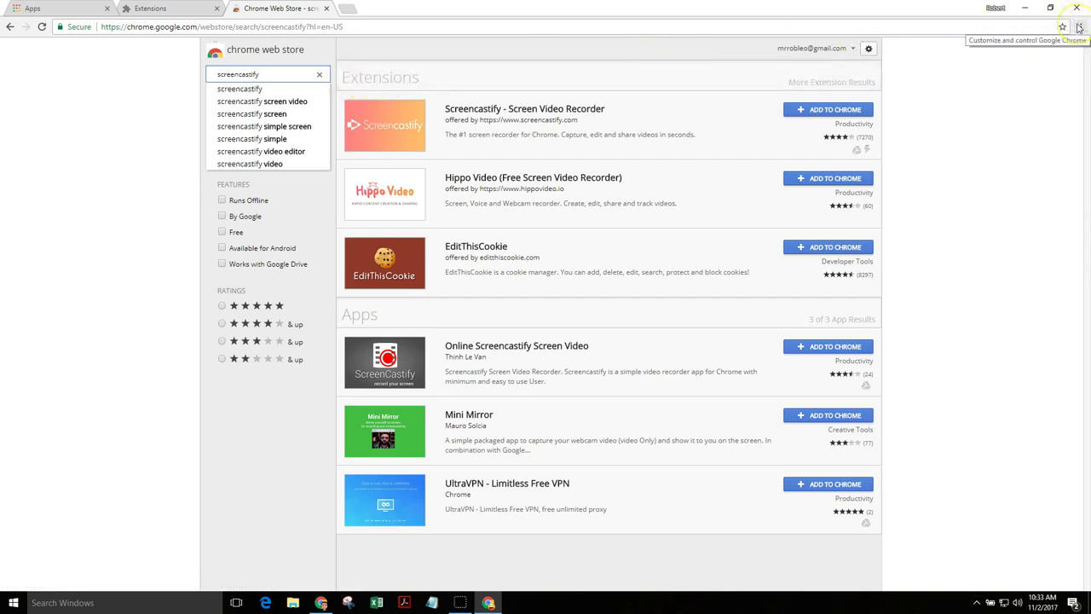
Add the Screencastify - Screen Video Recorder extension to Chrome and open its setup page
left_click(823, 111)
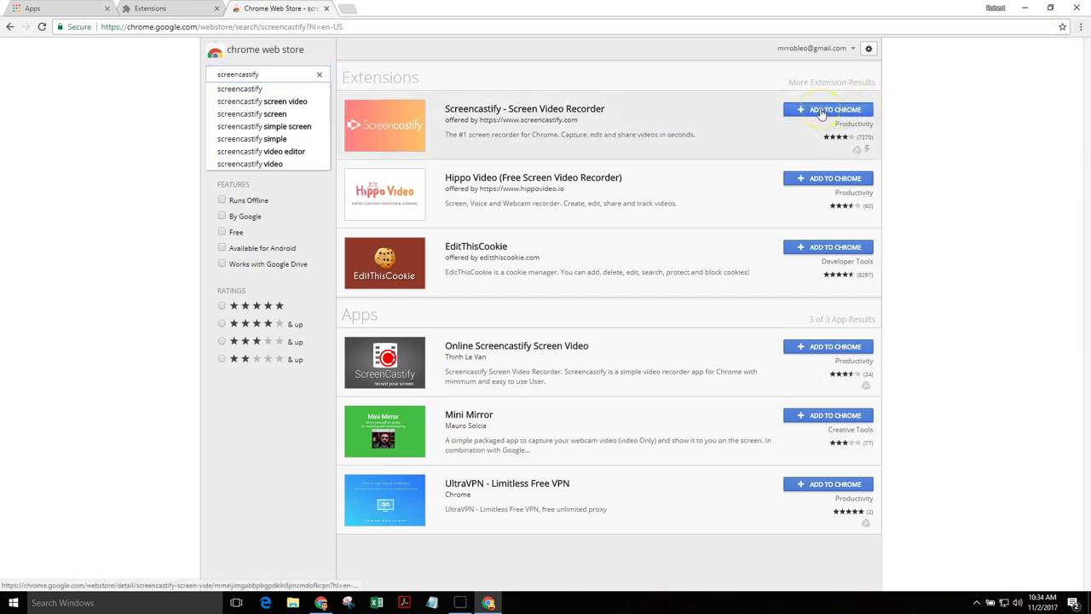
left_click(554, 162)
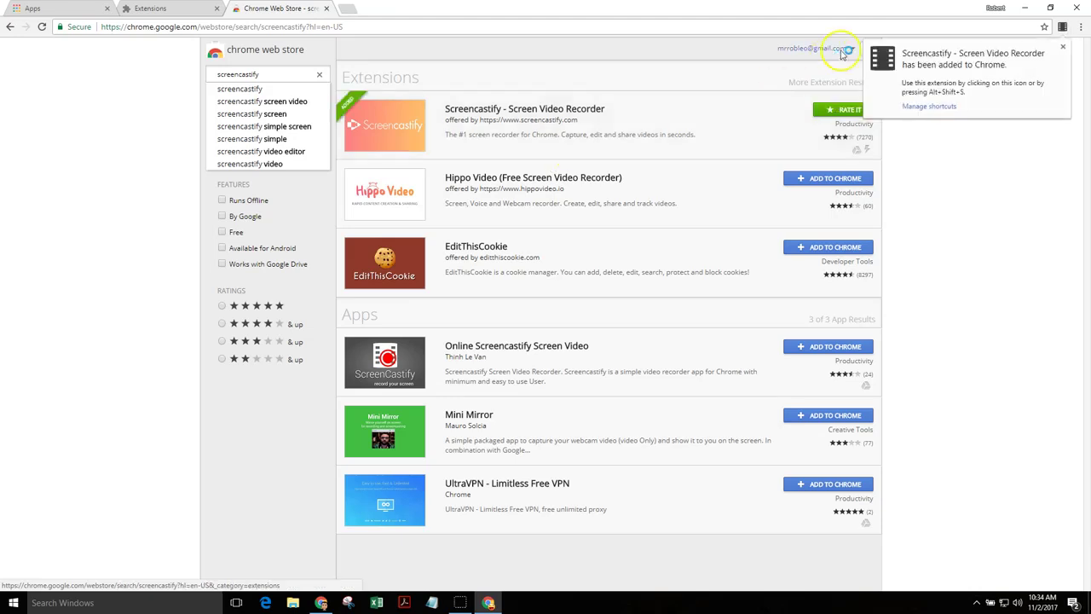
left_click(1063, 28)
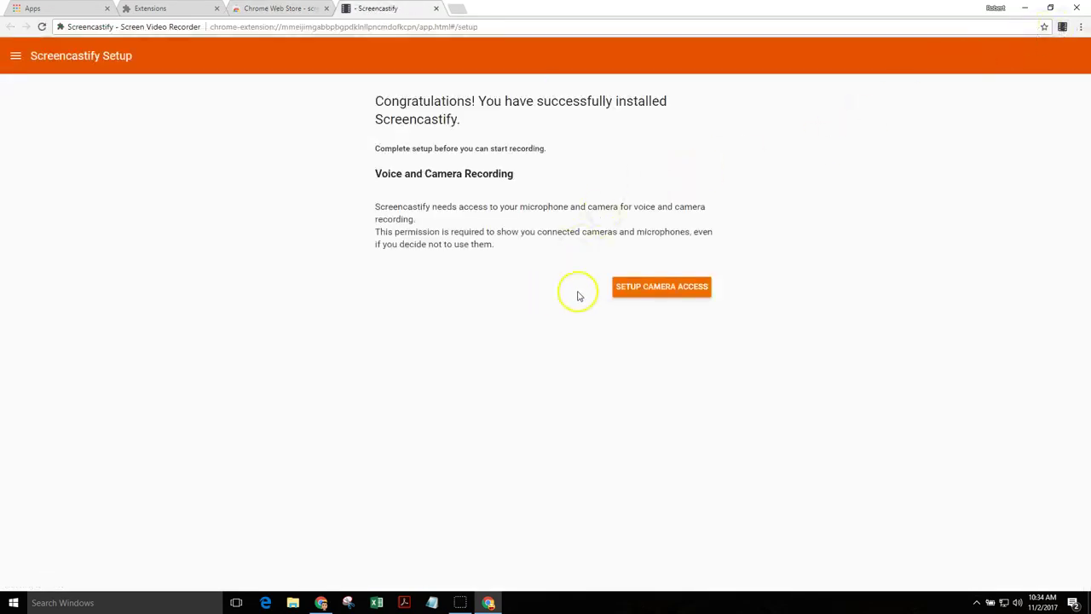
Set up camera access by allowing Screencastify to use the microphone and camera
left_click(673, 291)
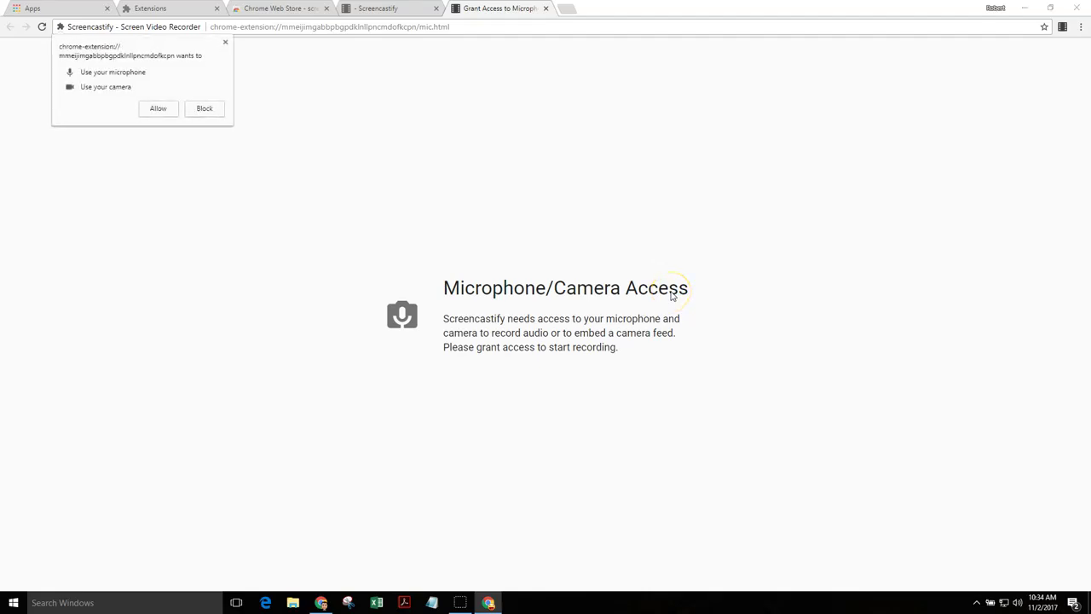
left_click(159, 109)
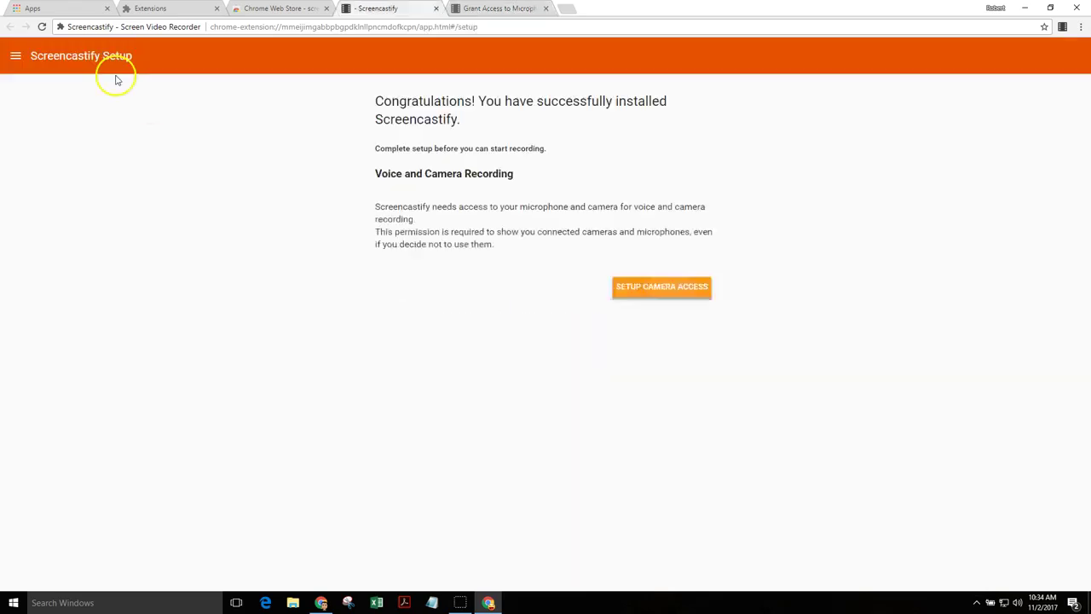
left_click(59, 27)
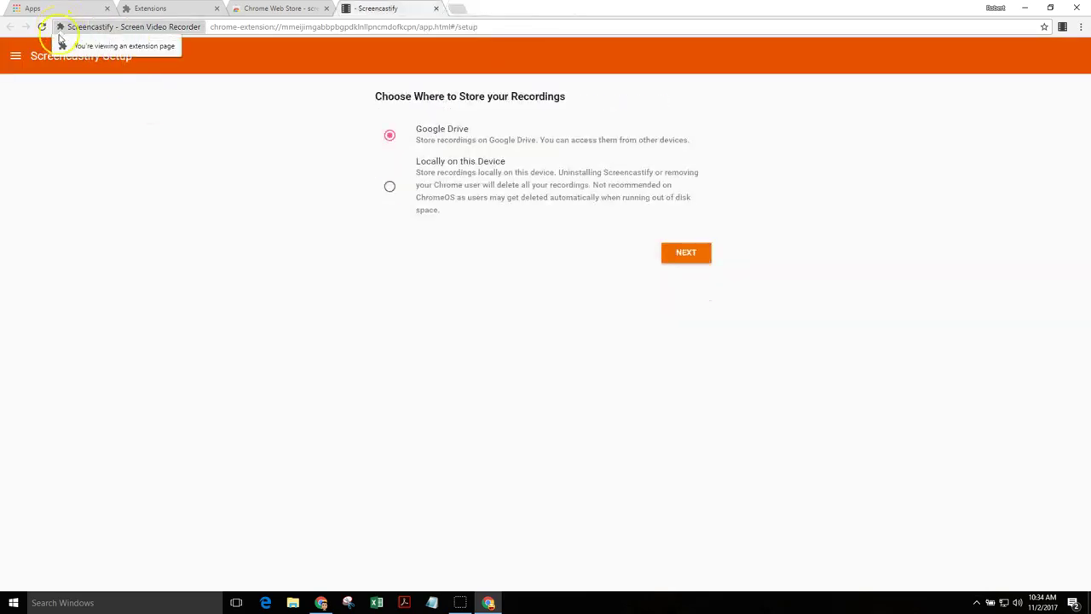
left_click(60, 106)
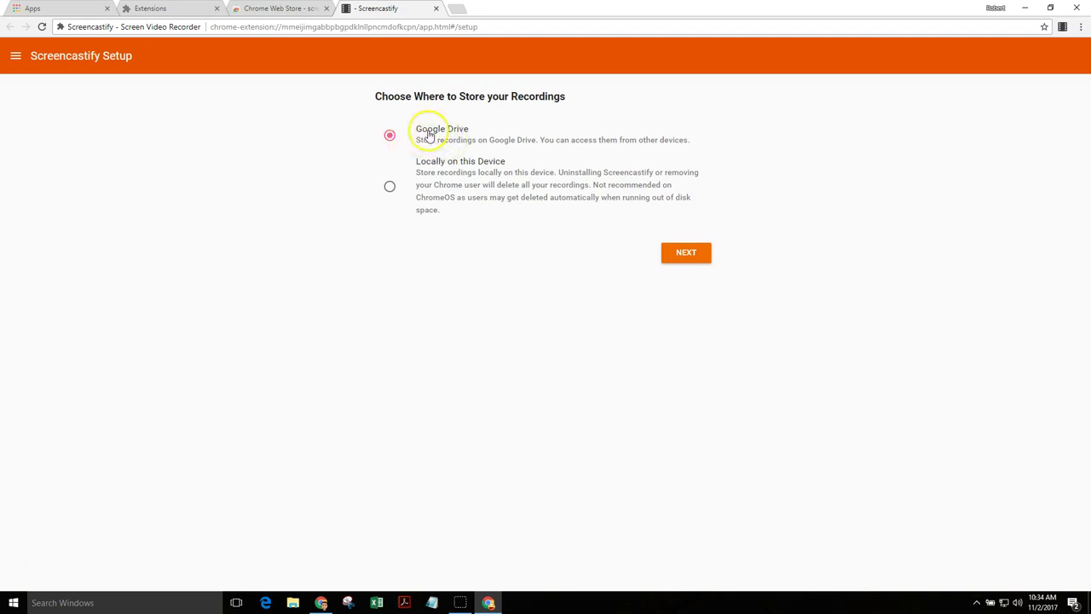
Store the recordings on Google Drive, signing in with the existing Google account and allowing Screencastify access to its Drive files
left_click(694, 254)
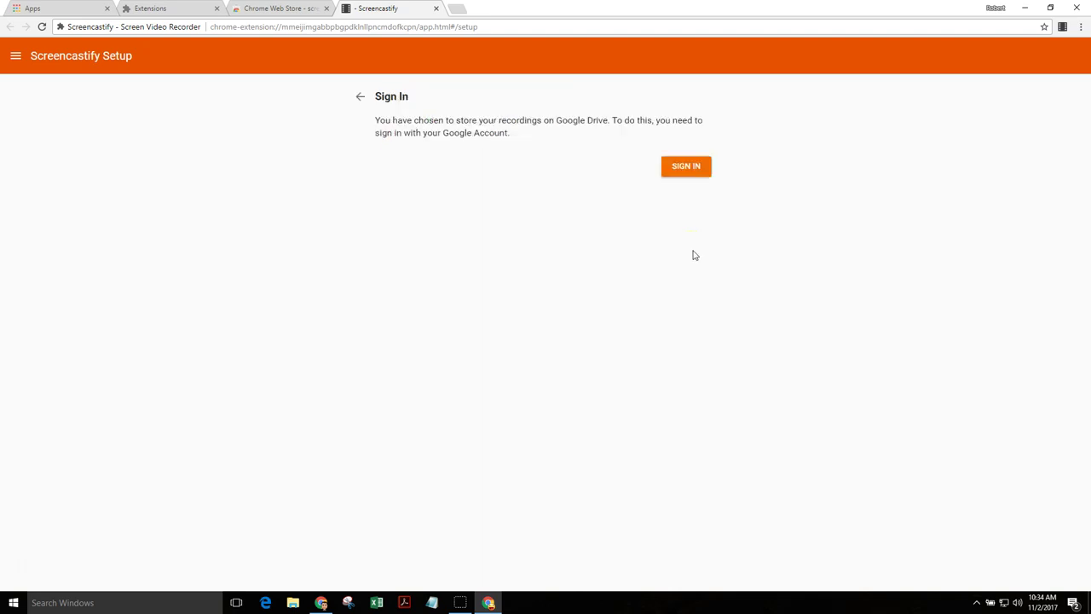
left_click(686, 170)
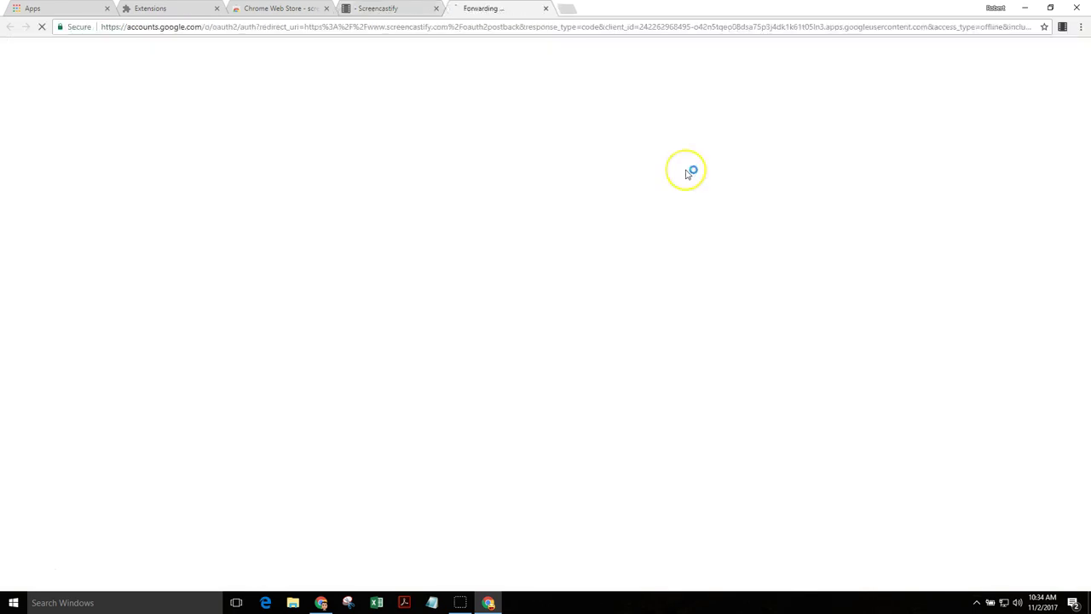
left_click(515, 290)
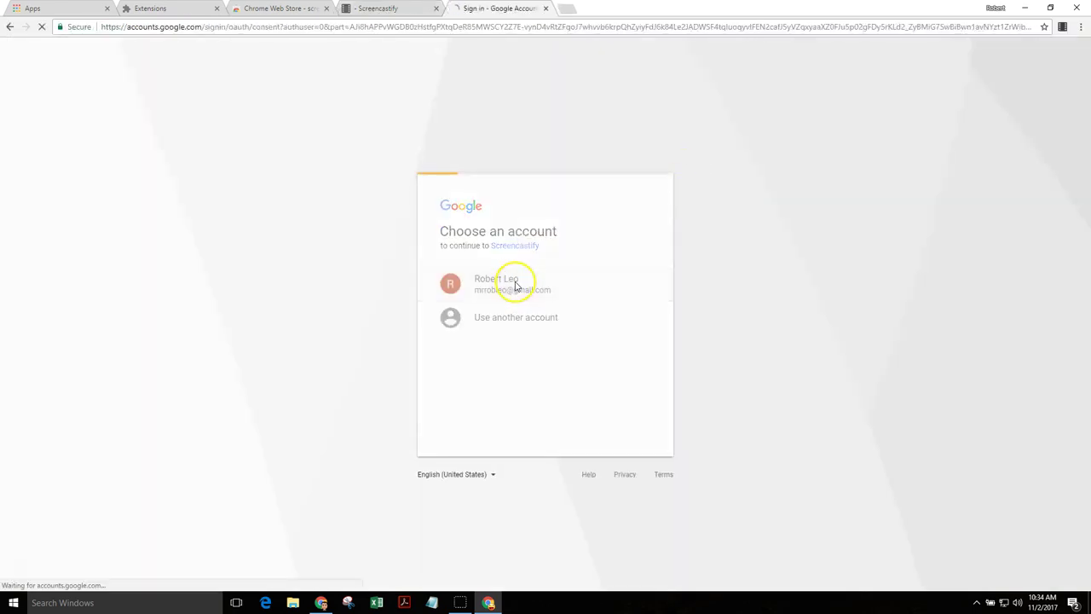
left_click(619, 423)
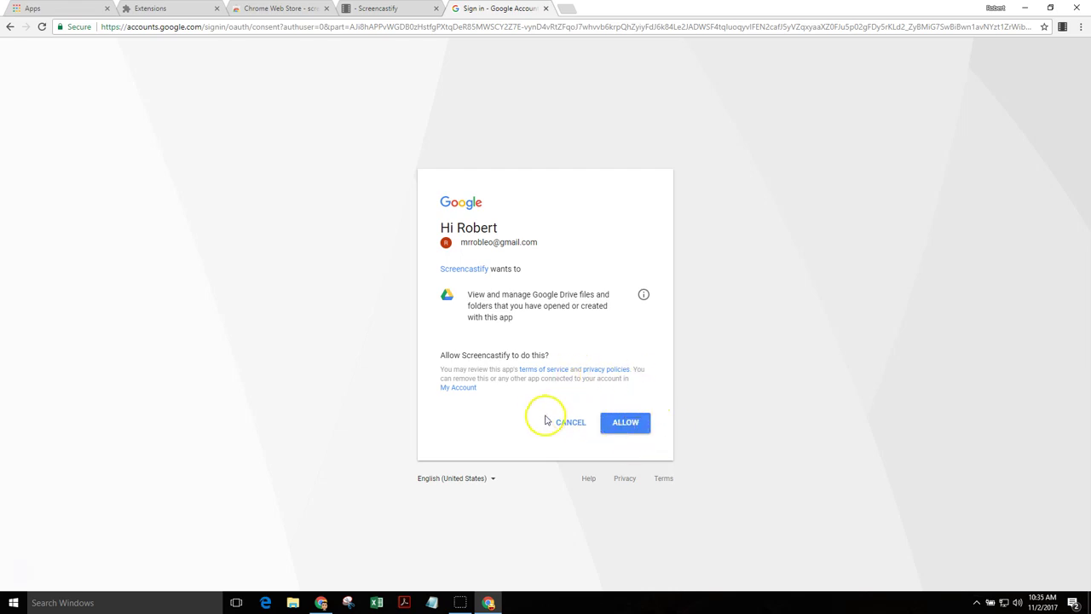
left_click(626, 424)
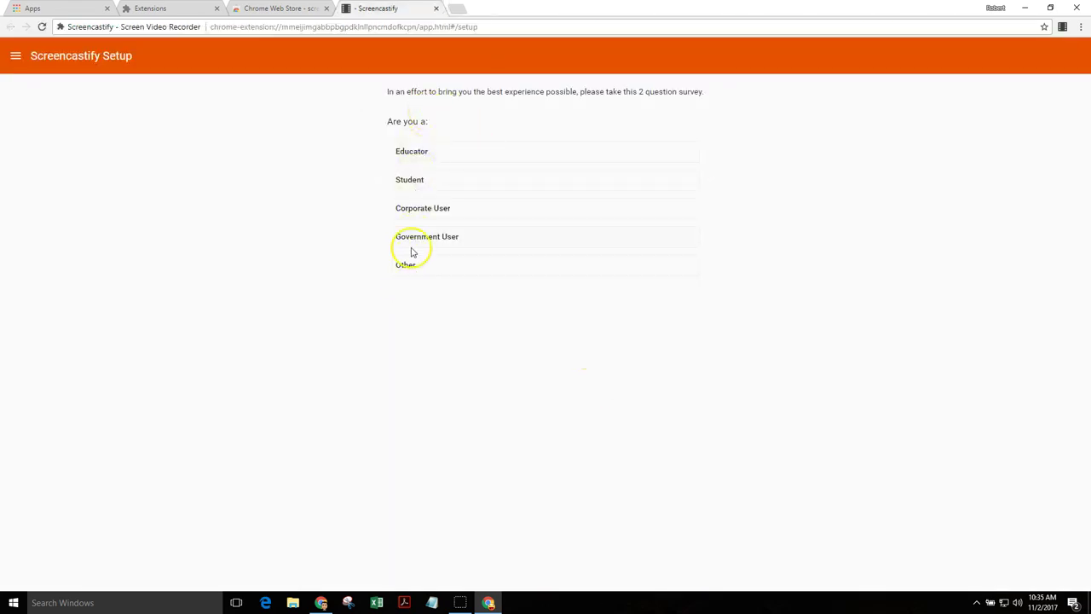
Answer the setup survey with Student and Over 13 years, and finish the setup
left_click(410, 179)
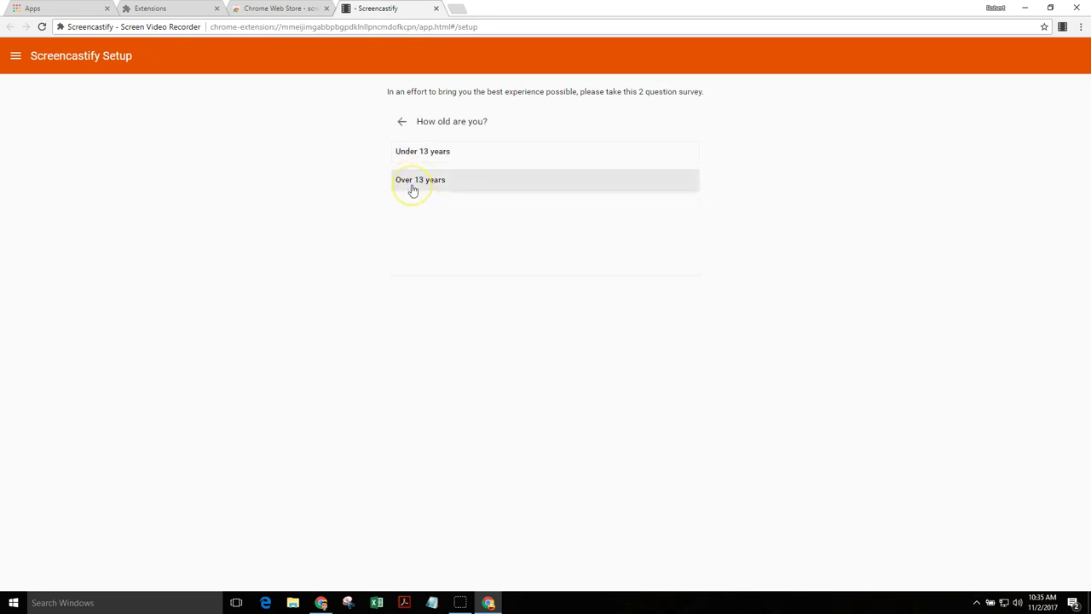
left_click(413, 187)
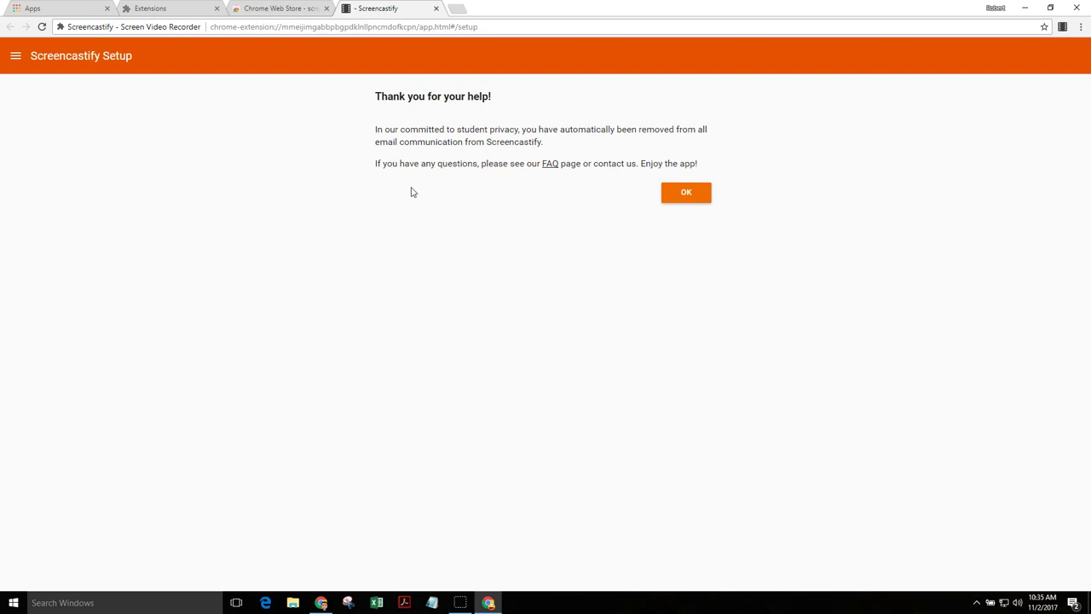
left_click(689, 201)
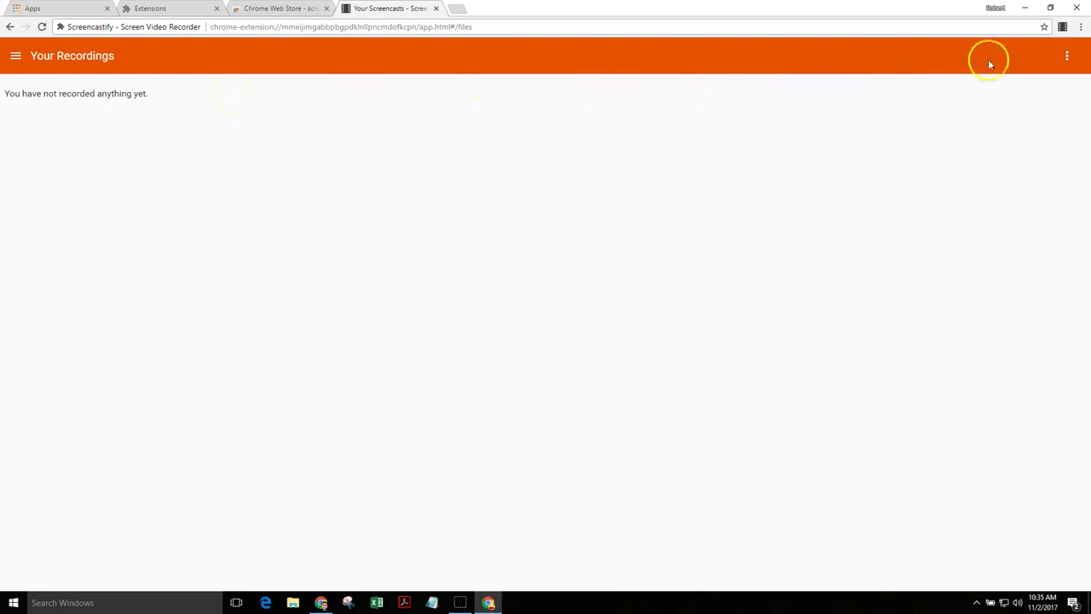
Open the Screencastify recorder, look at the Cam mode and set the recording mode to Desktop
left_click(1062, 27)
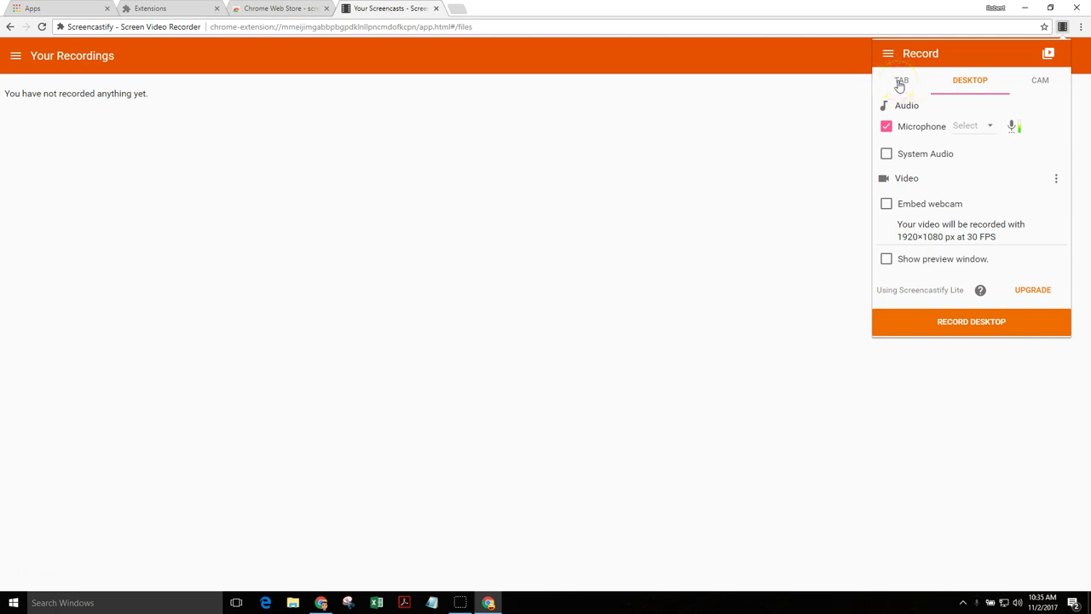
left_click(969, 86)
left_click(1042, 82)
left_click(1044, 87)
left_click(970, 89)
Choose Headset Mic (IDT High Definition Audio CODEC) as the microphone for the desktop recording
left_click(893, 135)
left_click(992, 127)
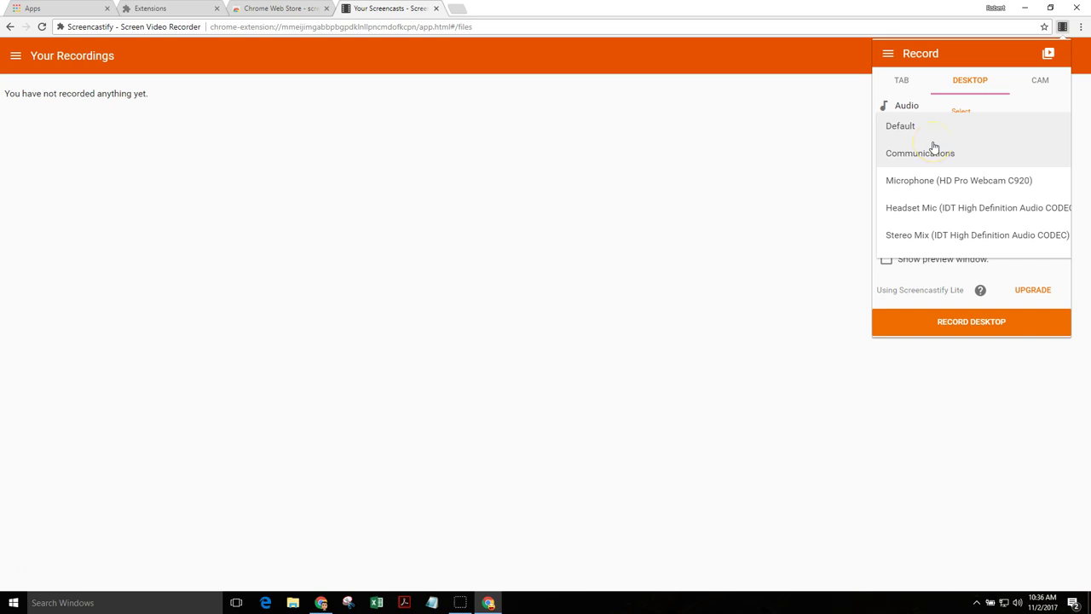
left_click(946, 211)
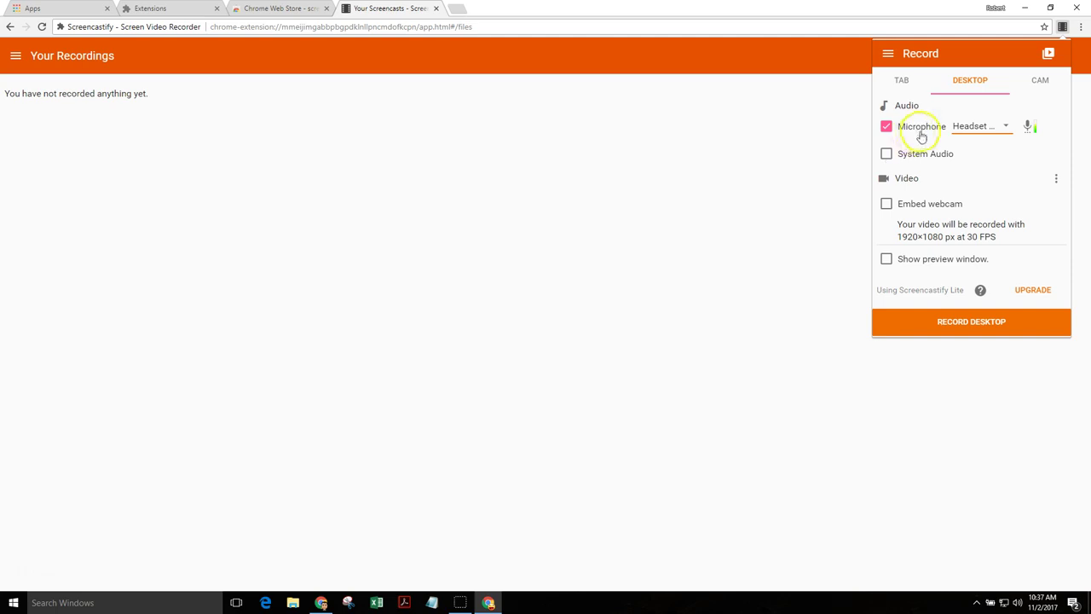
Examine the advanced video options for frame rate, resolution limit and countdown, and close them without changes
left_click(1056, 181)
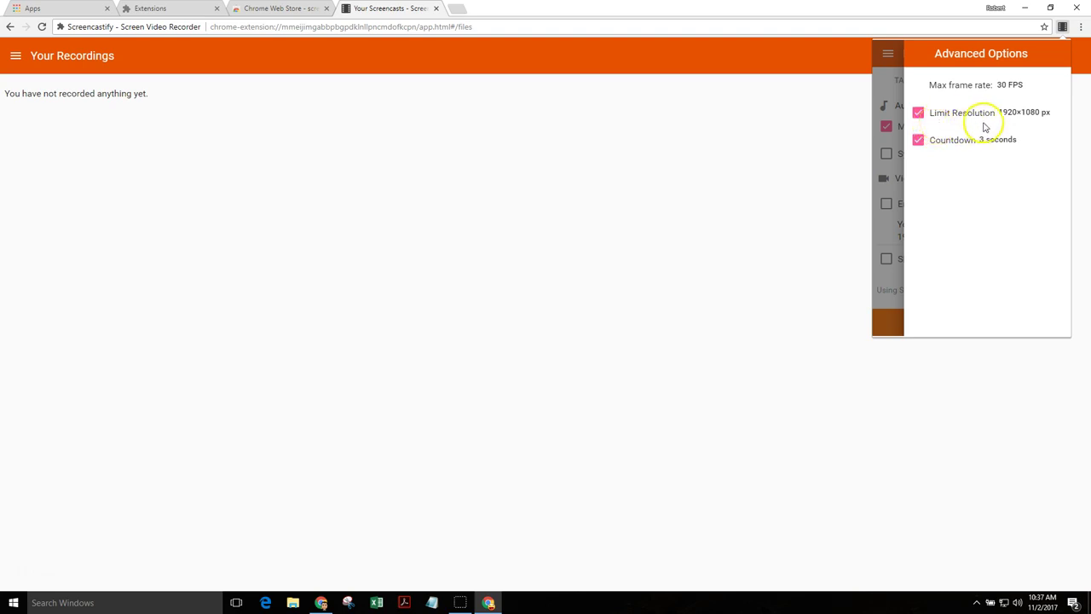
left_click(824, 138)
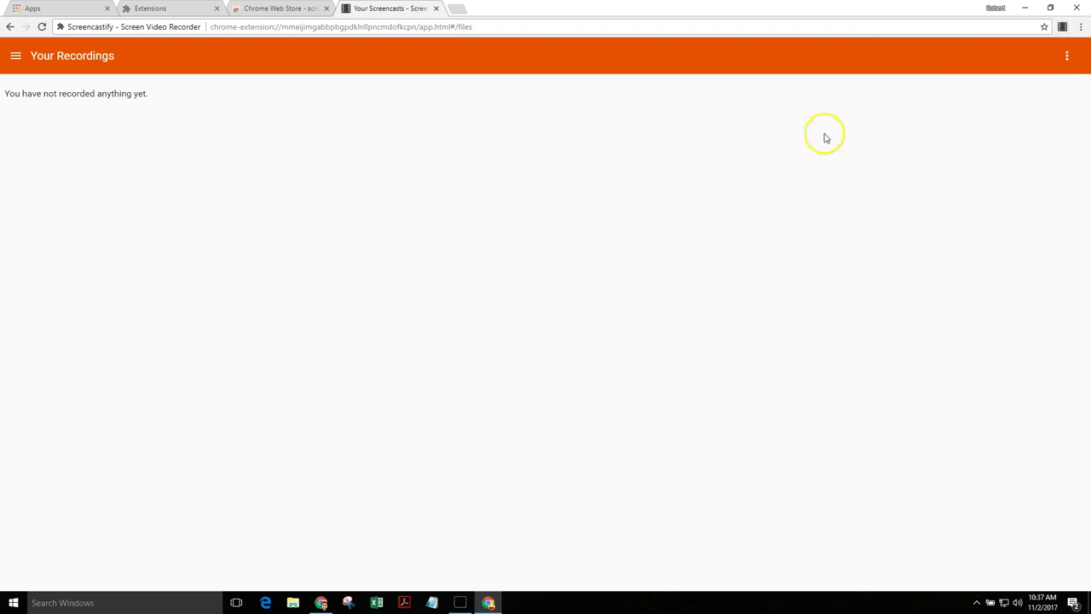
Turn on webcam embedding for the desktop recording and look through the list of available cameras
left_click(1064, 30)
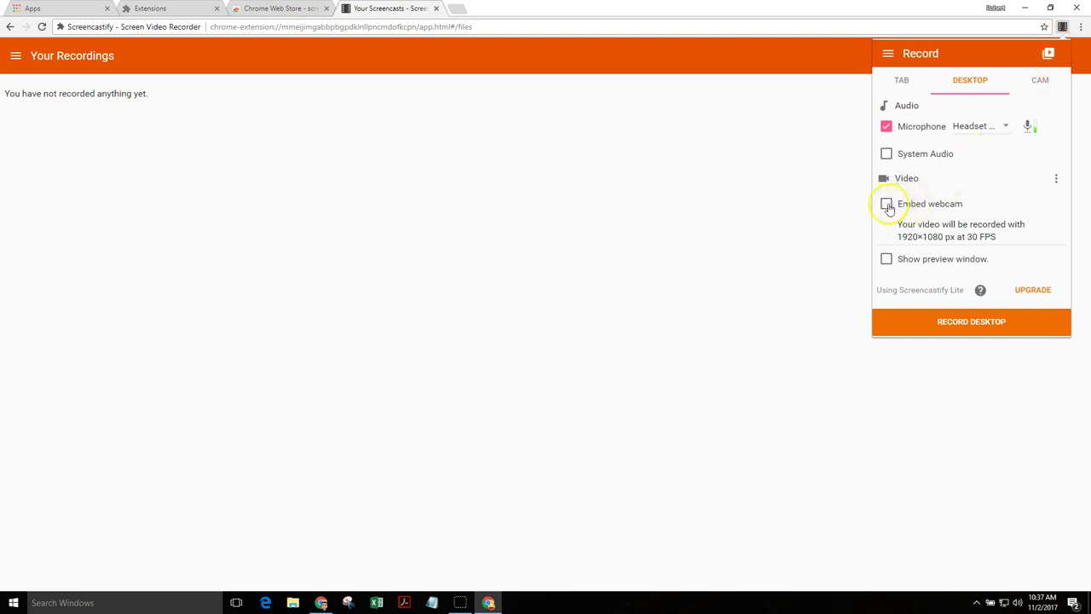
left_click(887, 204)
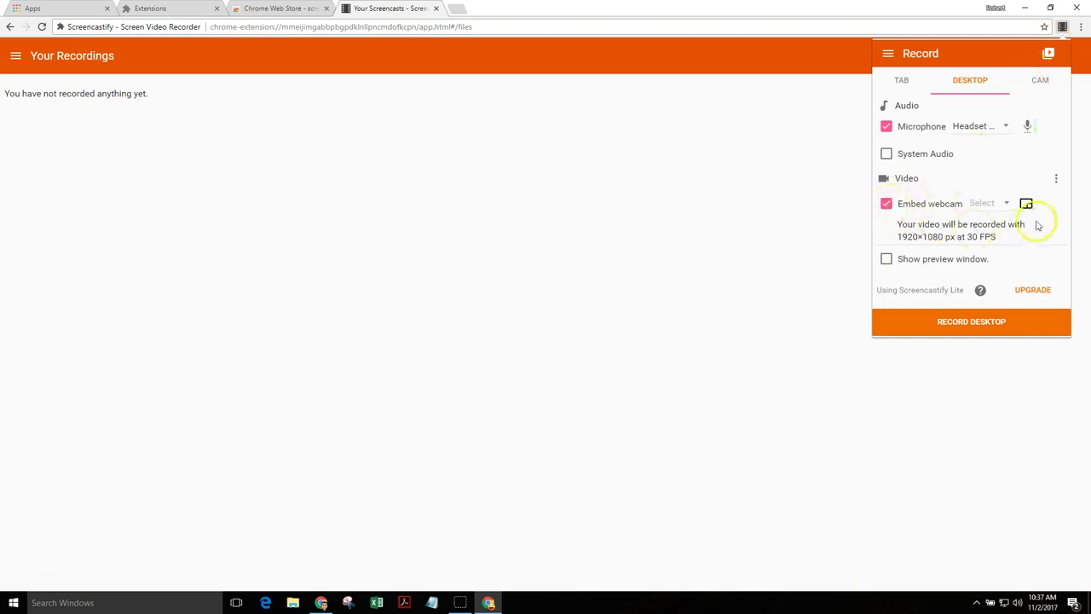
left_click(1005, 204)
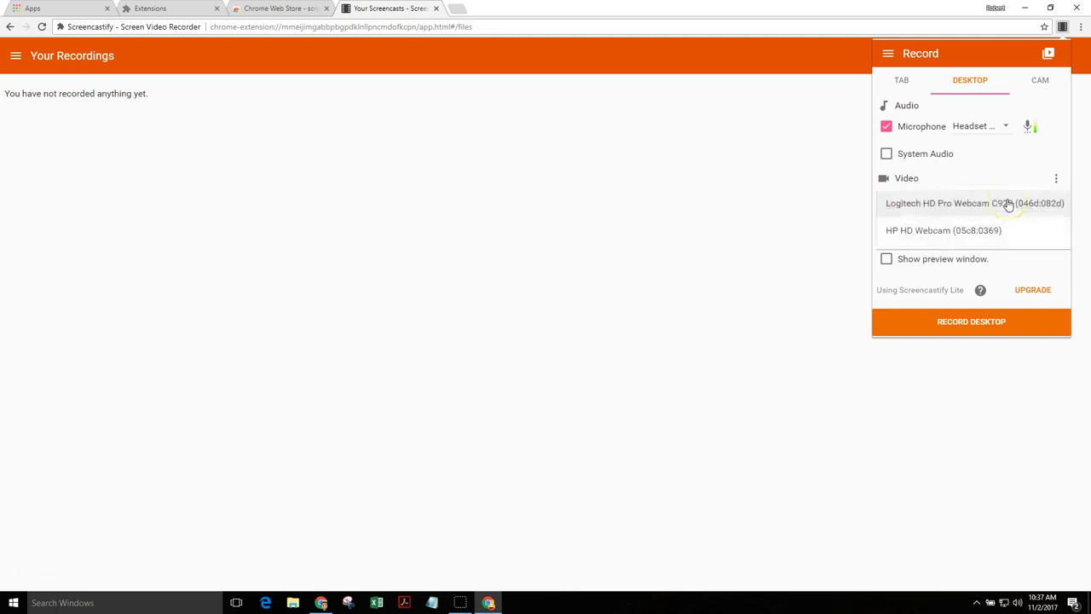
left_click(809, 221)
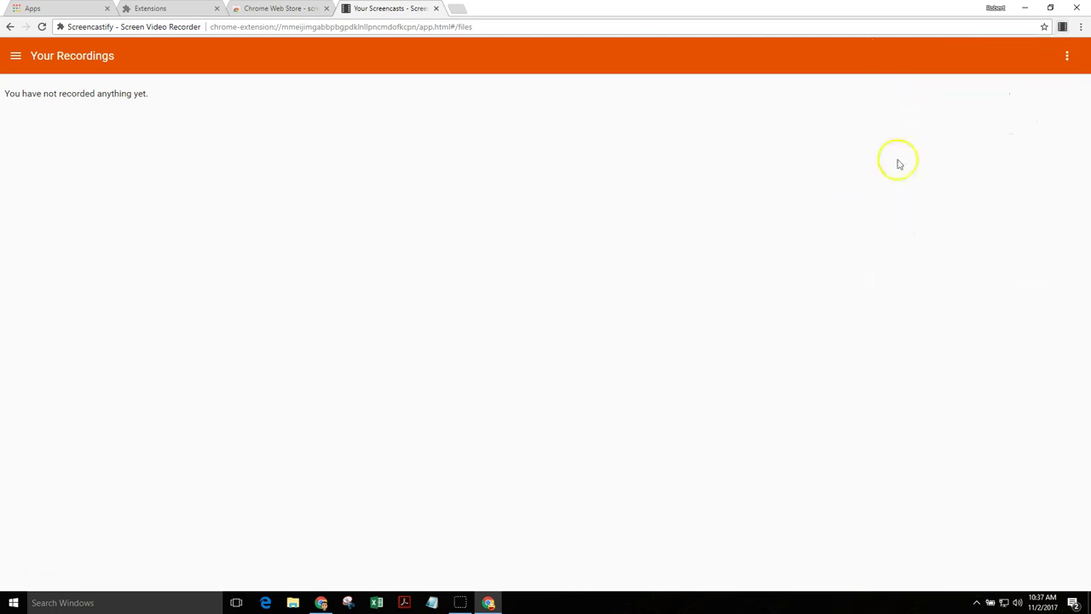
Examine the corner placement options for the embedded webcam and close the recorder without picking one
left_click(1062, 28)
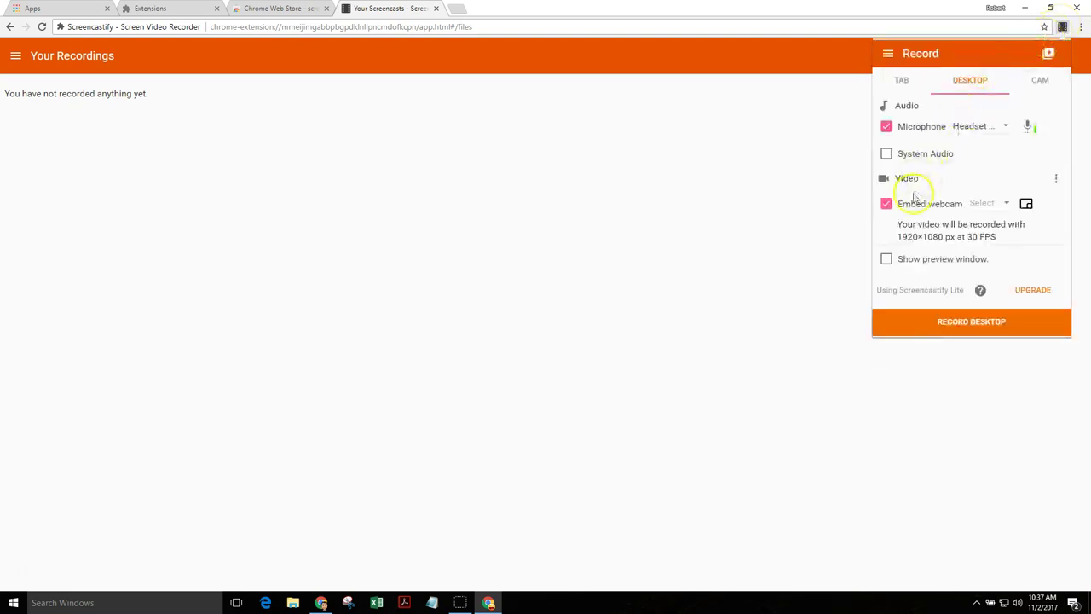
left_click(1027, 204)
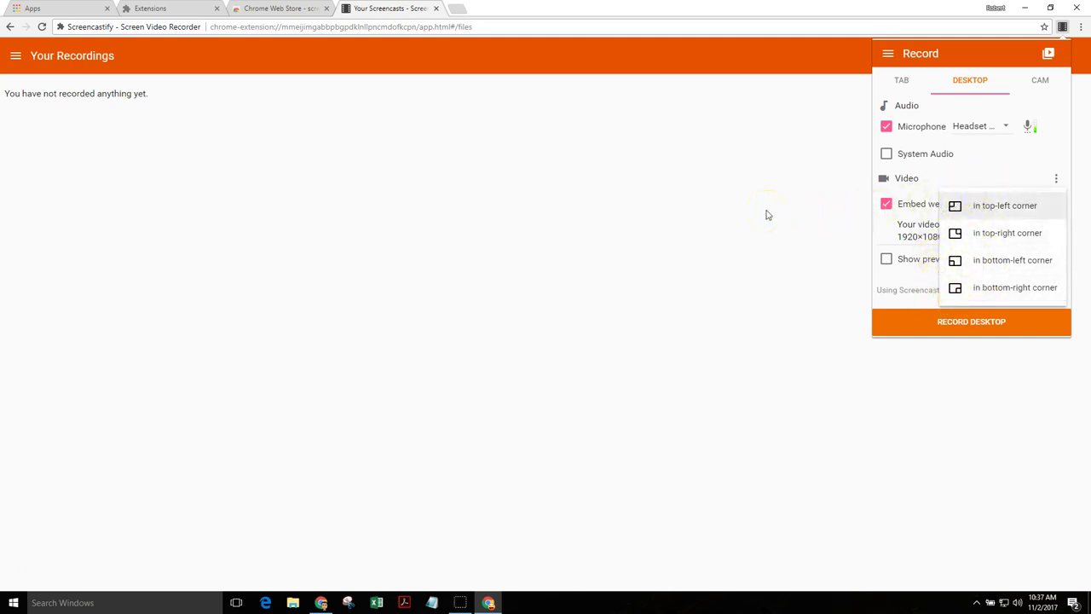
left_click(765, 215)
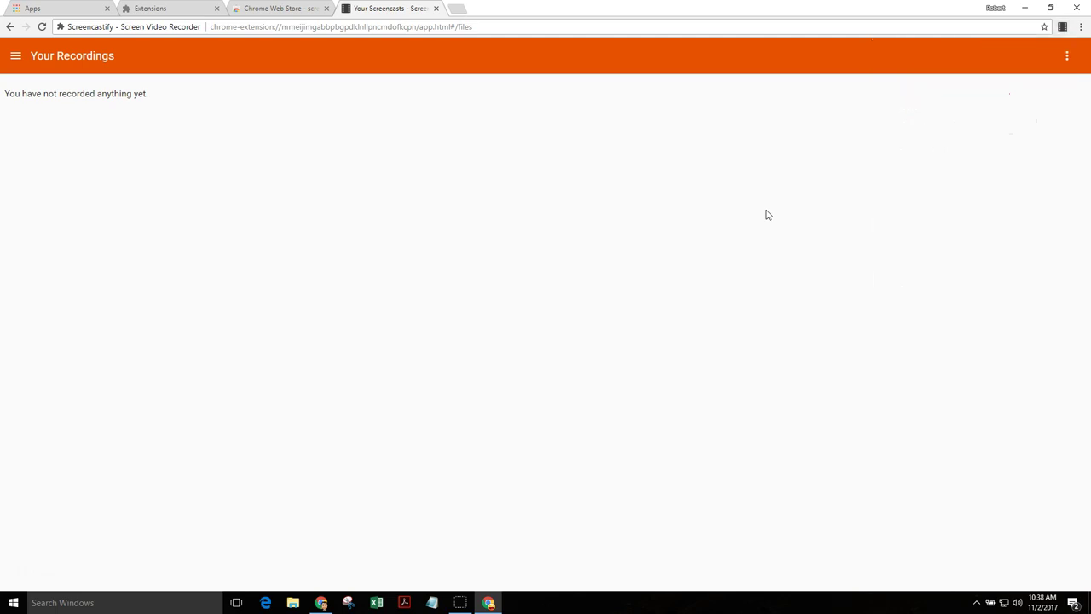
Turn on the preview window option for the desktop recording and close the recorder
left_click(1062, 29)
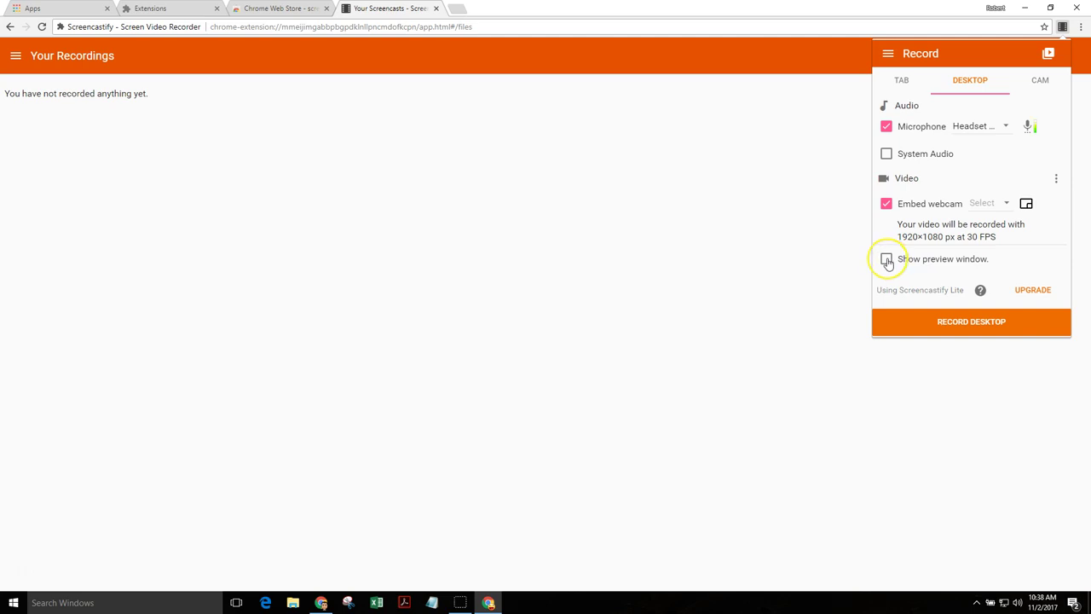
left_click(886, 260)
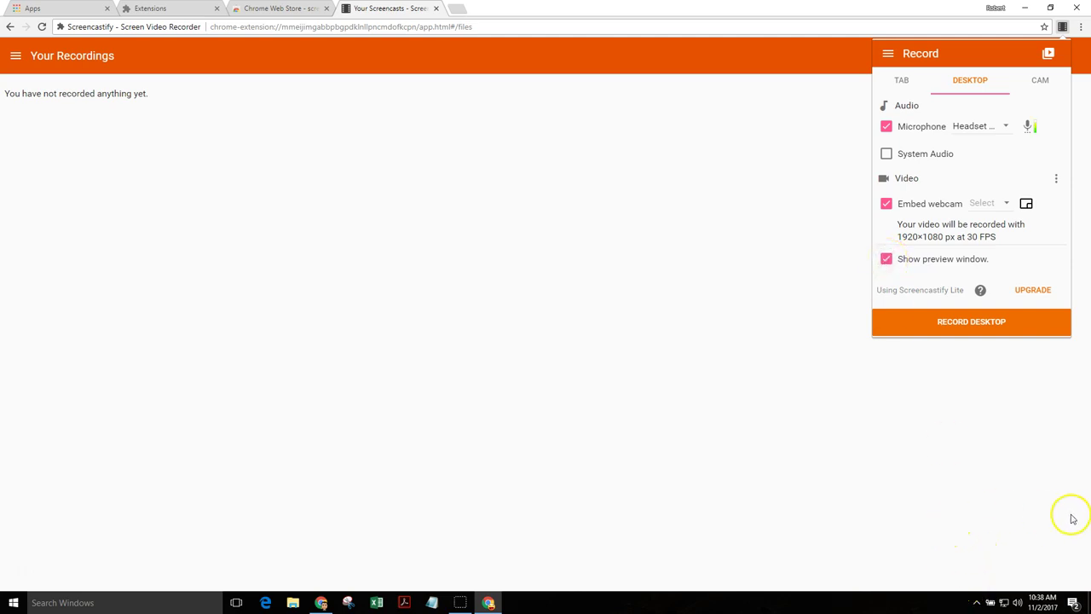
left_click(927, 501)
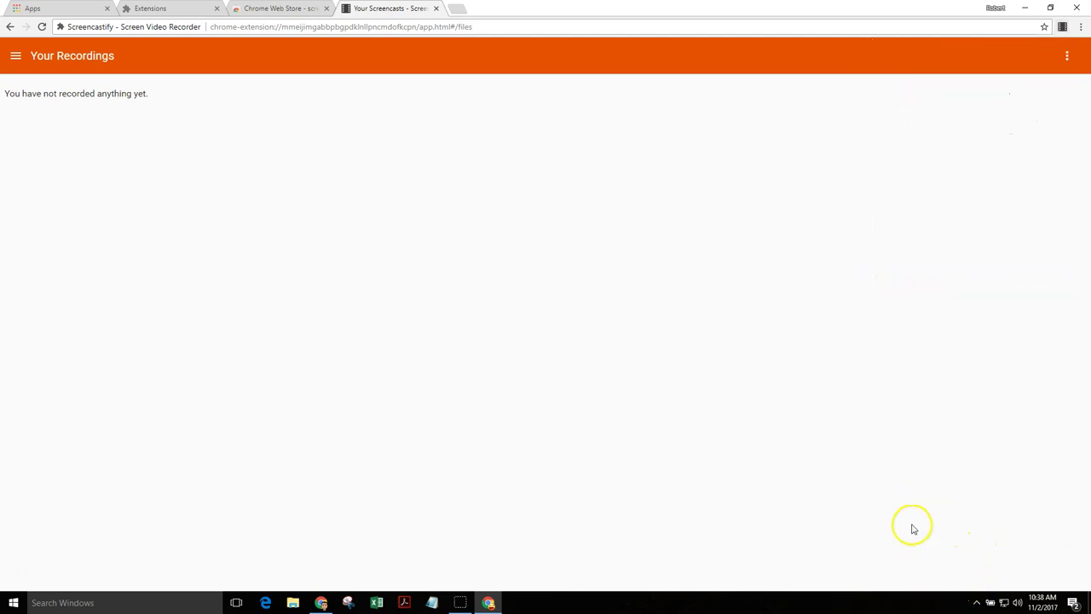
Start a Screencastify desktop recording that shares the entire Screen 1
left_click(1062, 28)
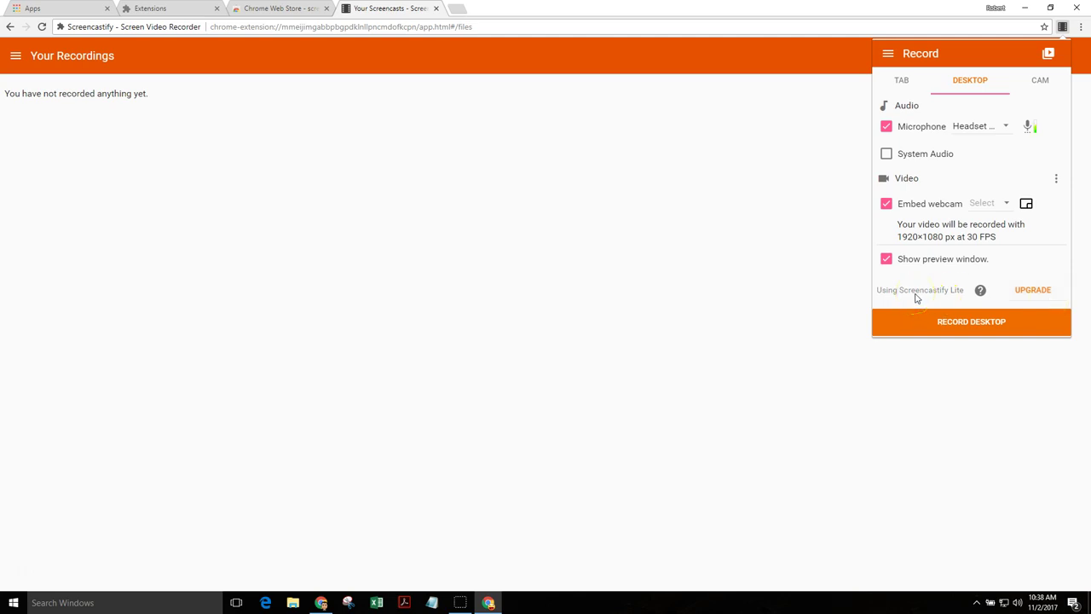
left_click(967, 324)
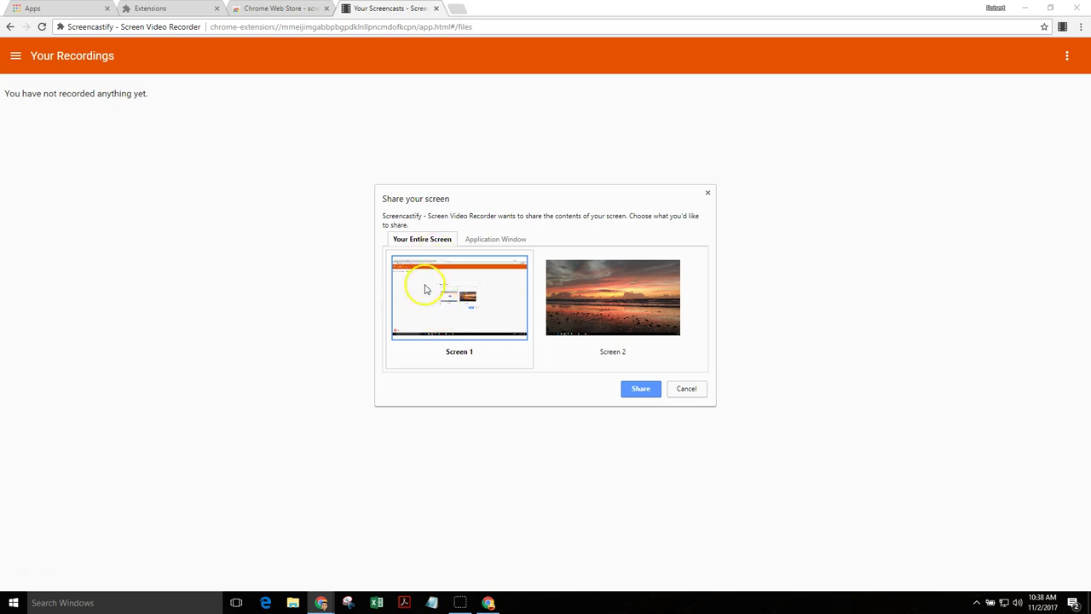
left_click(632, 390)
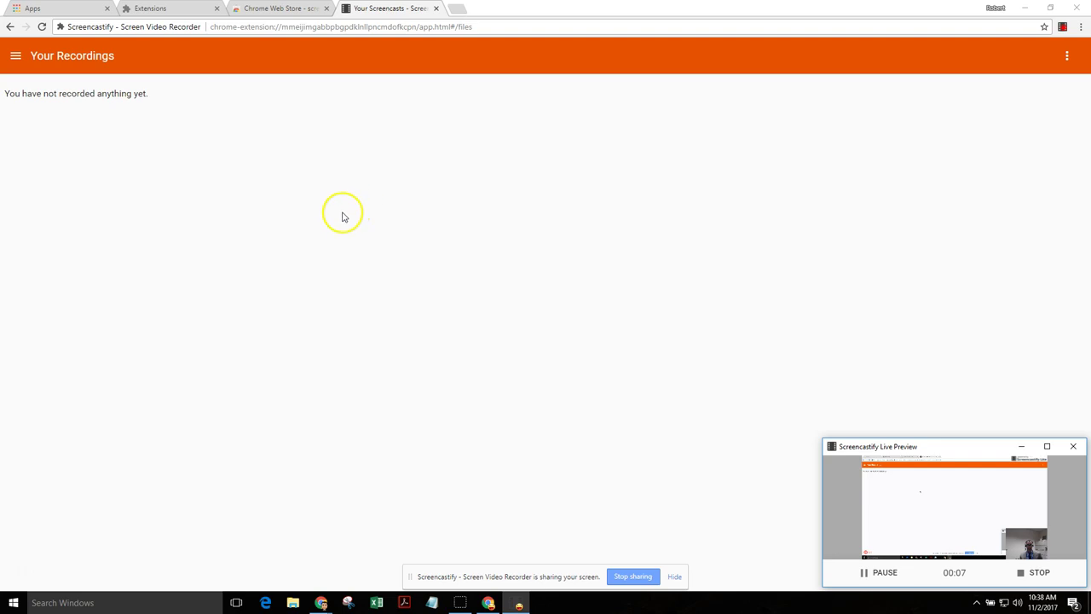
Open the "Copy of Primary Source Analysis-Point of View.ppt" presentation from Google Slides, dismissing the welcome message and the Keep notes offer
left_click(145, 9)
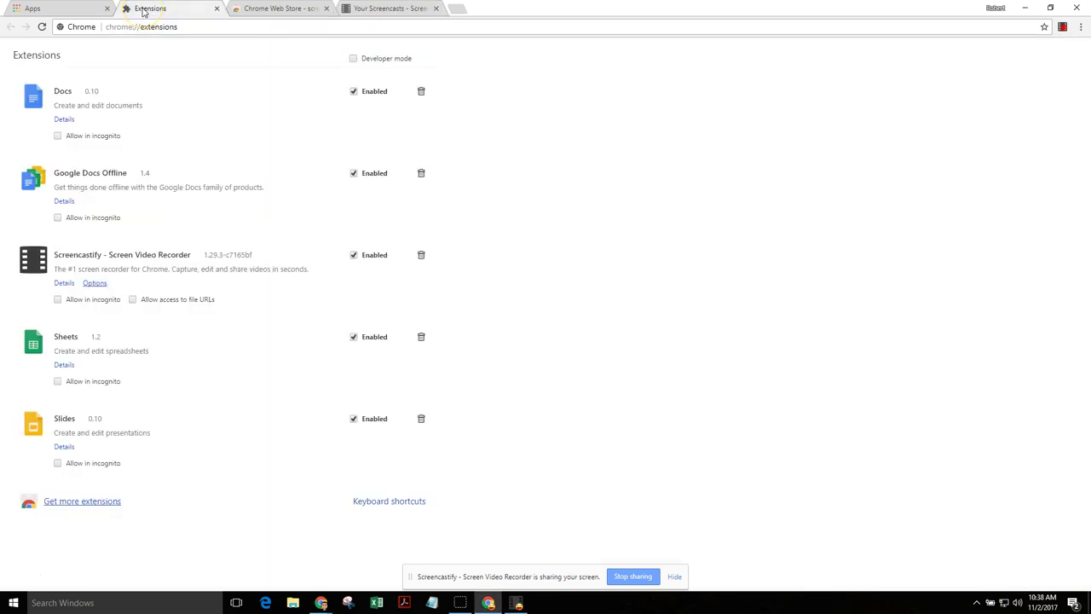
left_click(244, 7)
left_click(76, 9)
left_click(273, 291)
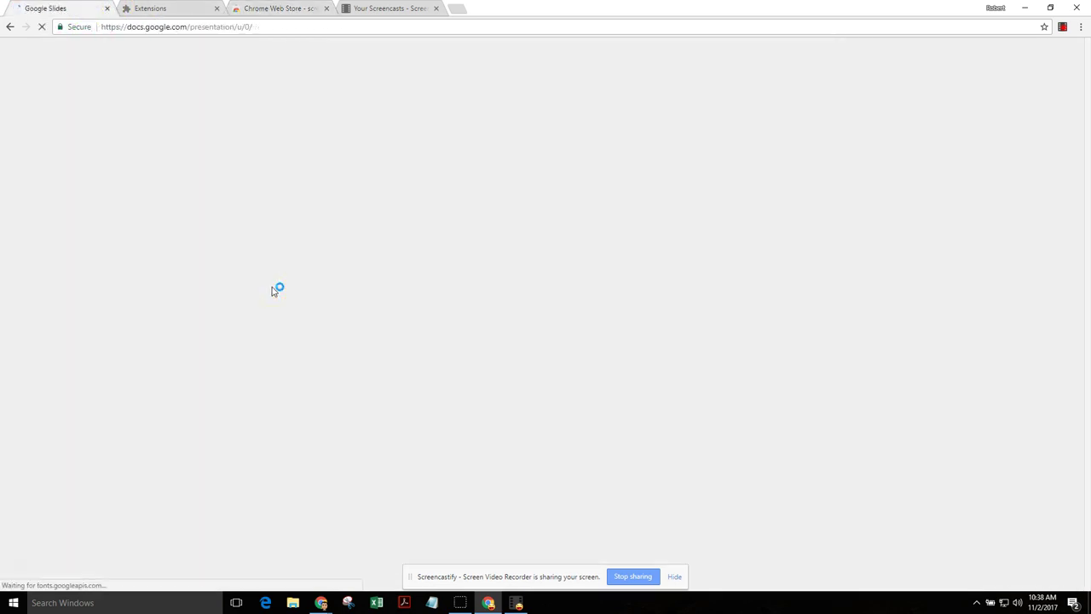
left_click(275, 284)
left_click(441, 371)
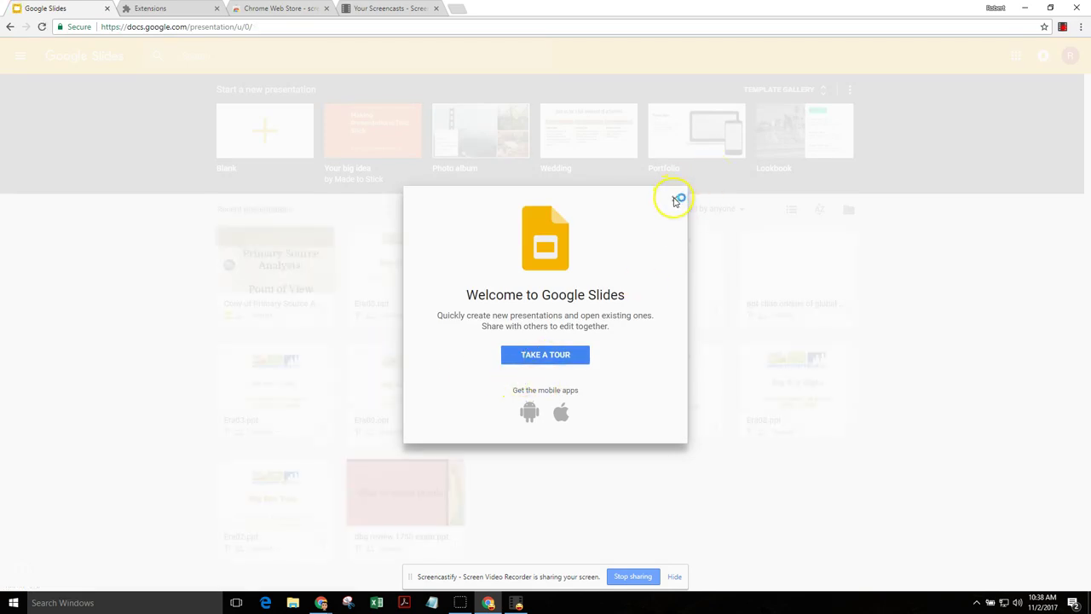
left_click(676, 200)
left_click(260, 260)
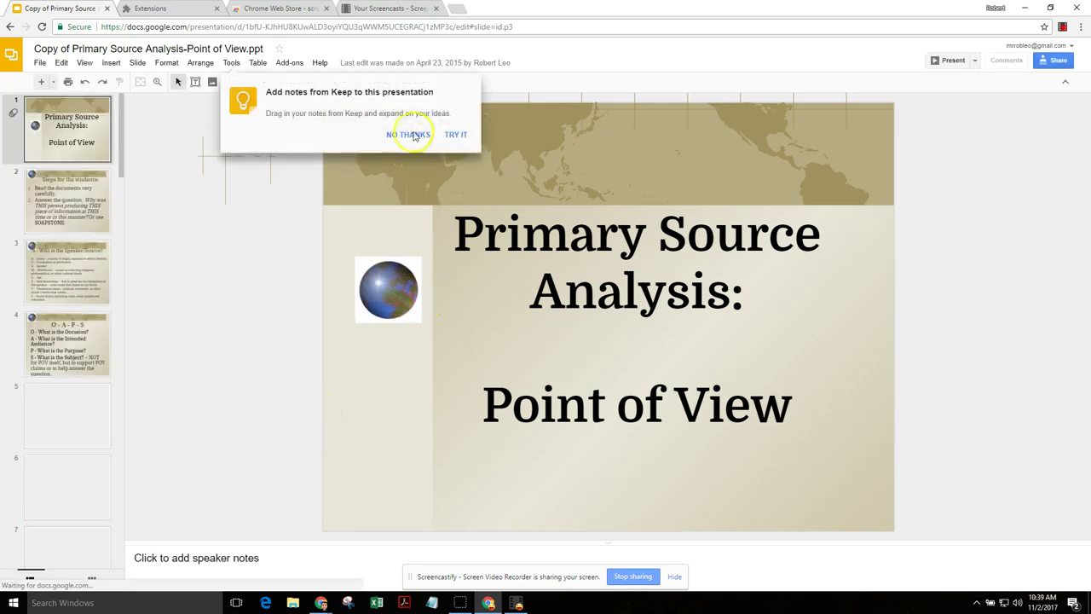
left_click(413, 135)
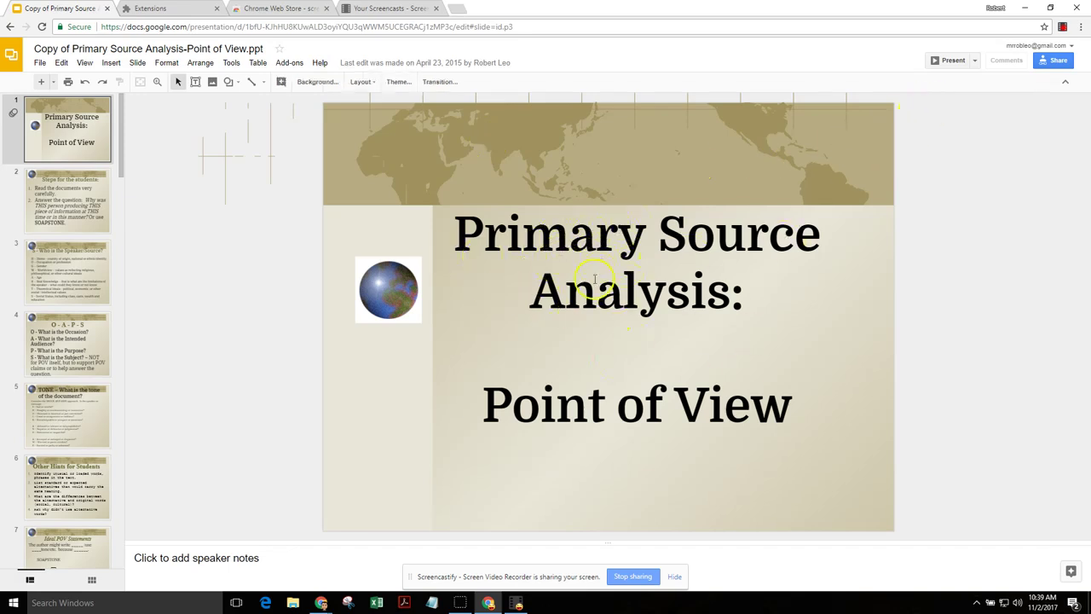
Present the Primary Source Analysis slideshow from its first slide and turn on the laser pointer
left_click(936, 61)
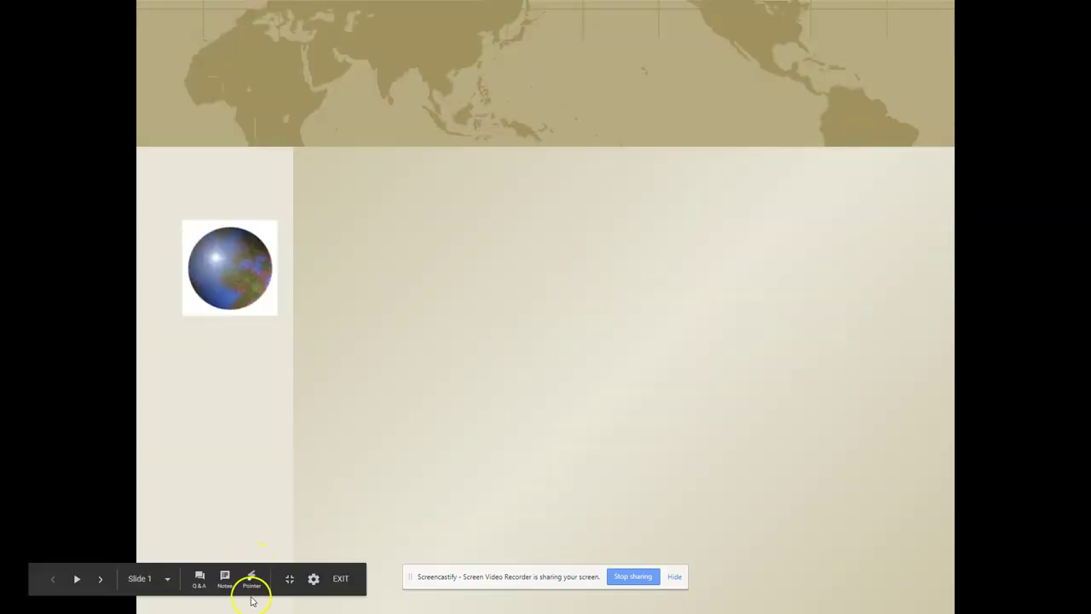
left_click(251, 580)
left_click(606, 304)
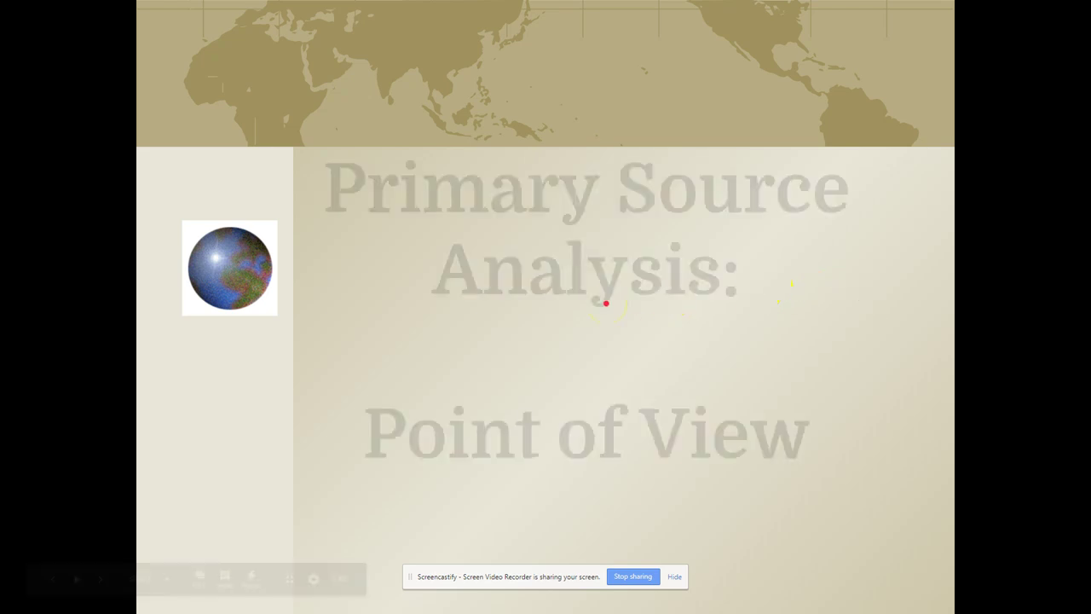
Advance the slideshow to slide 3, "Who is the Speaker/Source?", and exit the presentation view
key("Right")
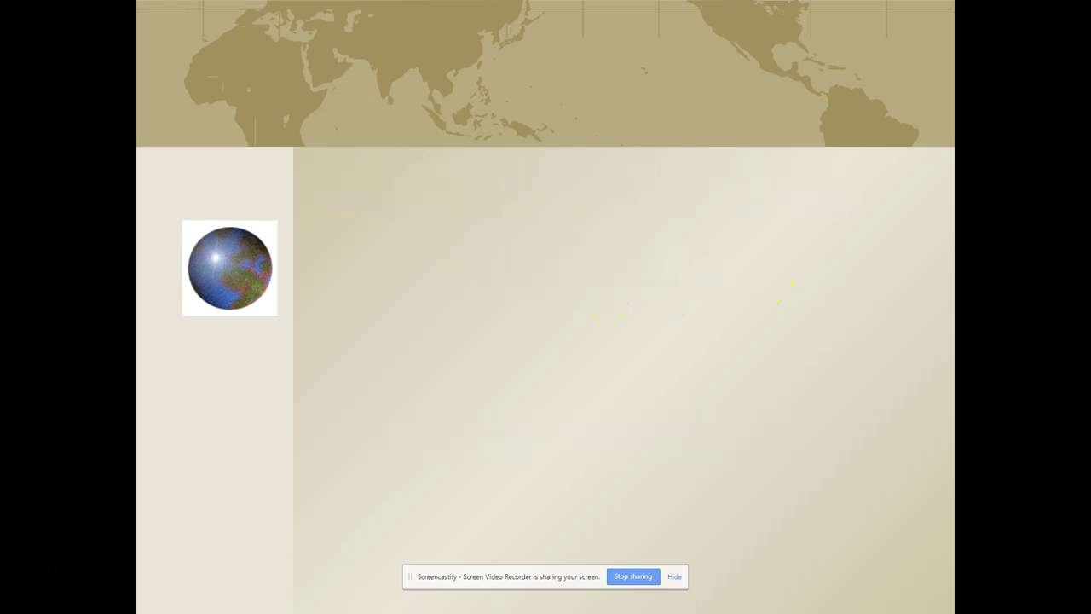
key("Right")
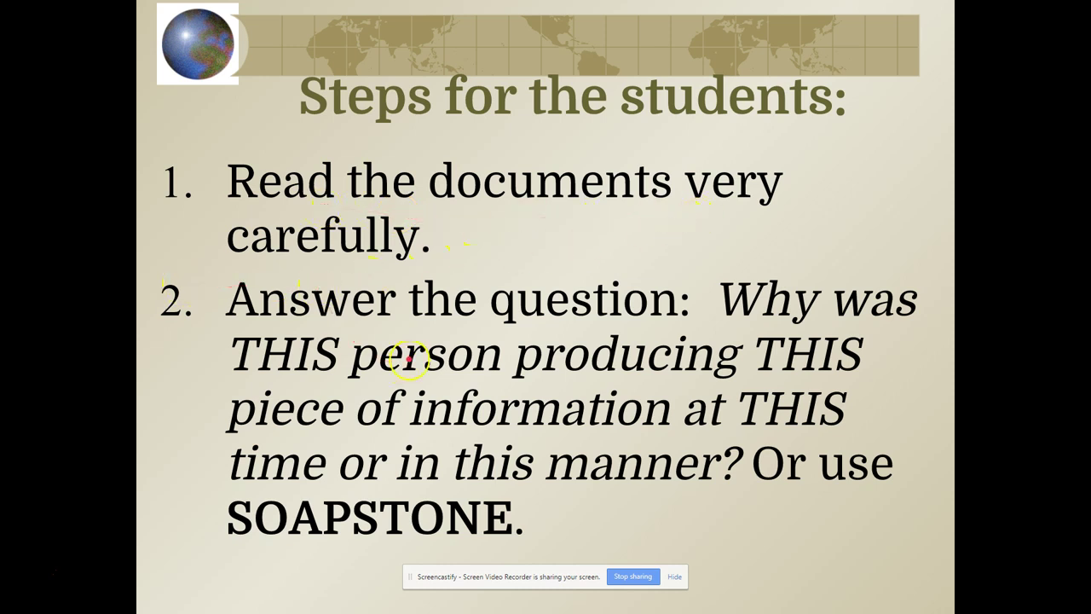
key("Right")
mouse_move(60, 572)
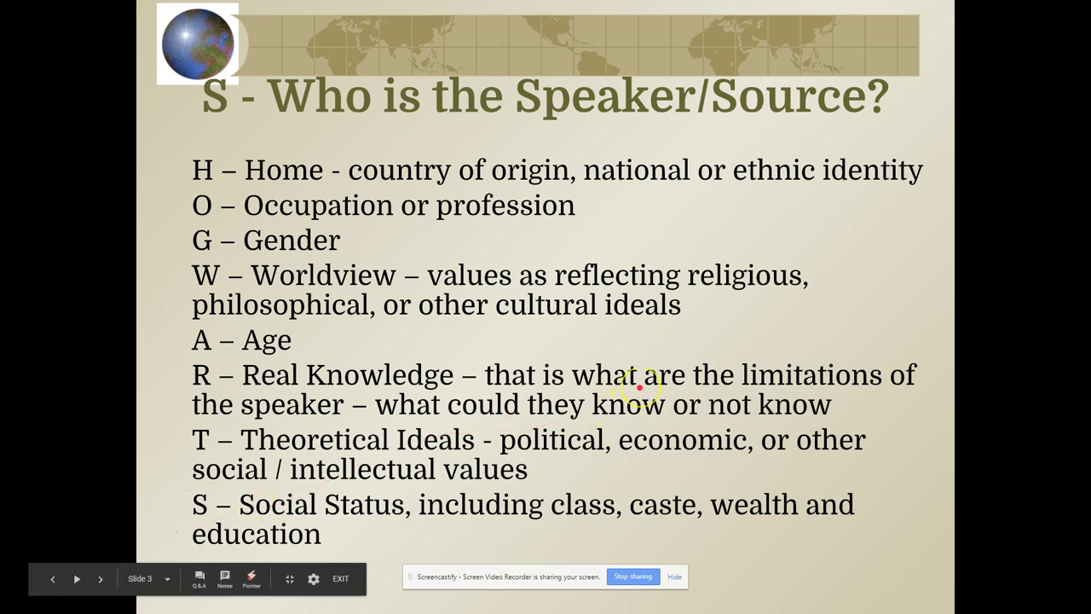
key("Escape")
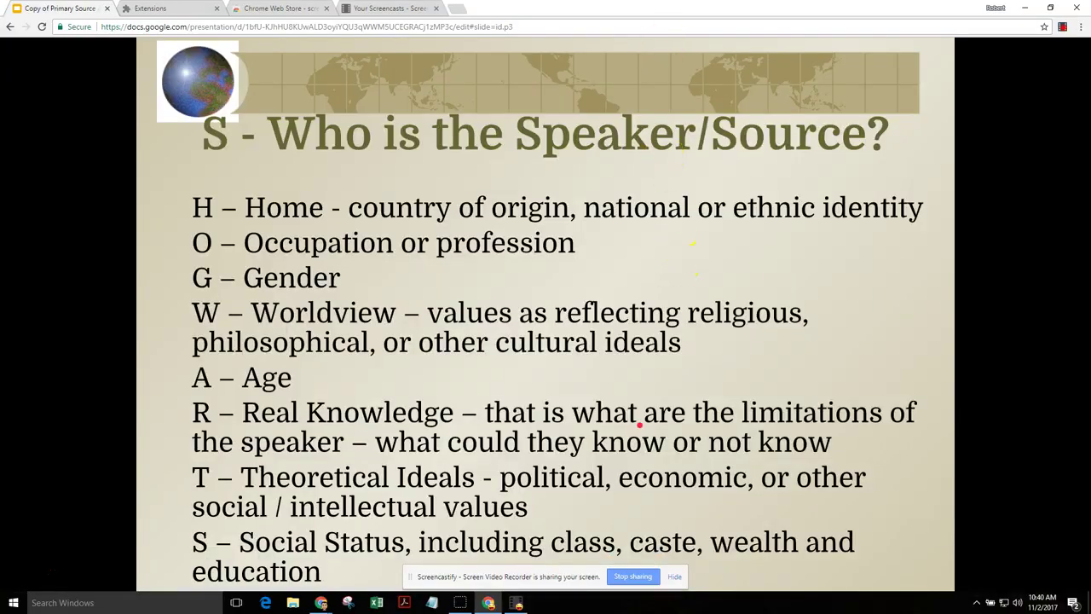
key("Escape")
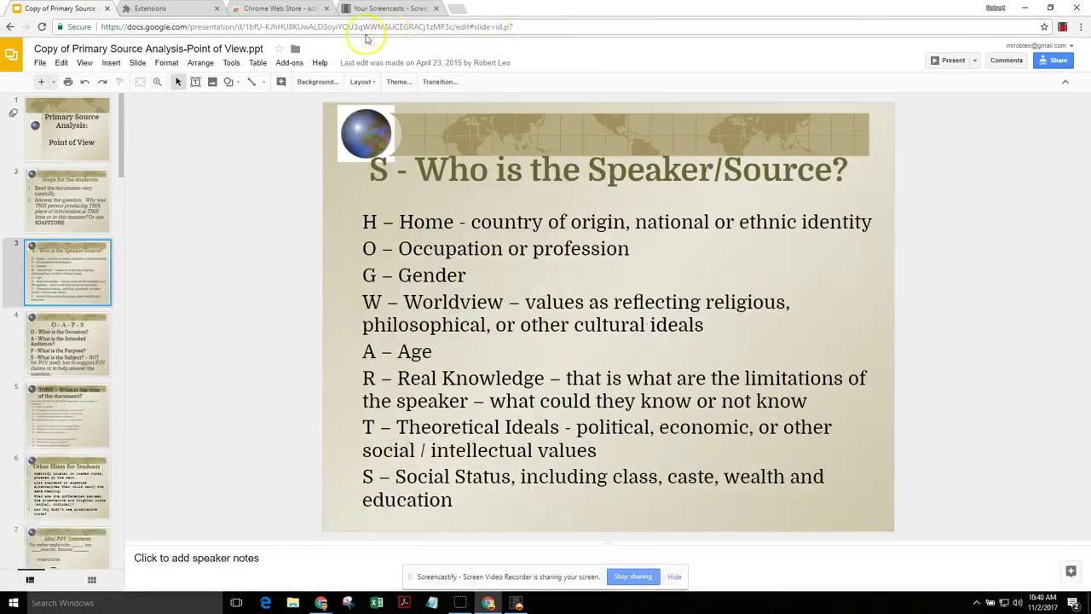
Load syracuse.com in the browser tab that holds the Extensions page
left_click(173, 13)
left_click(175, 26)
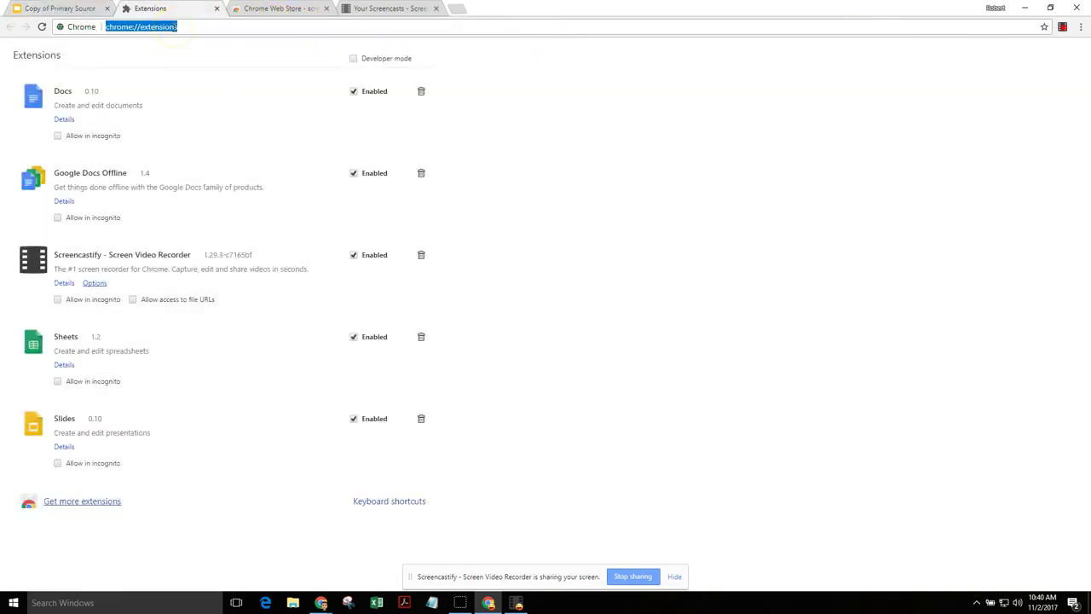
type("syre")
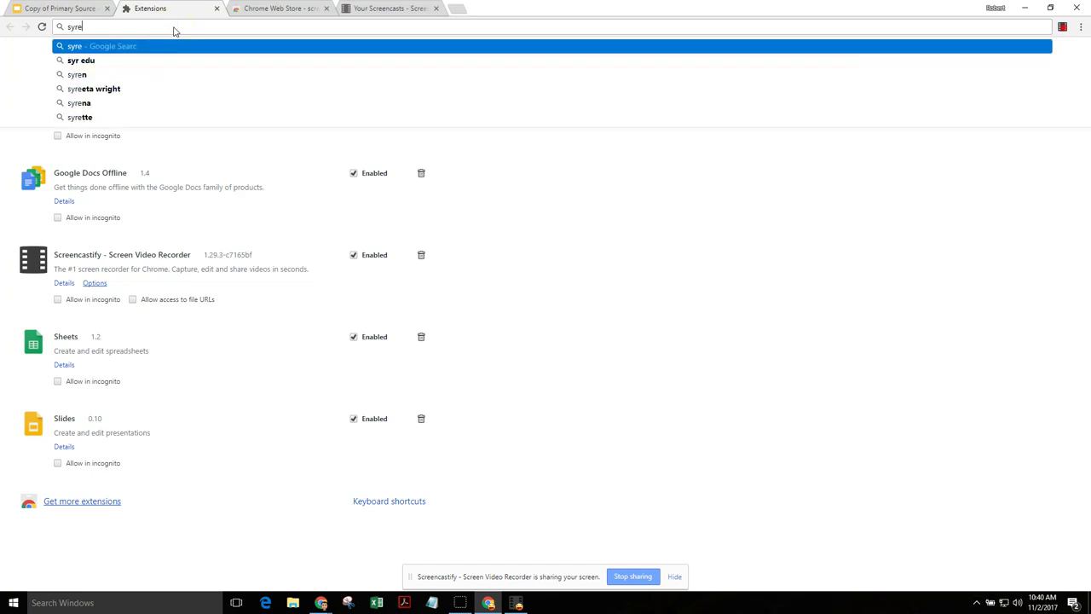
key("BackSpace")
type("acuse.com")
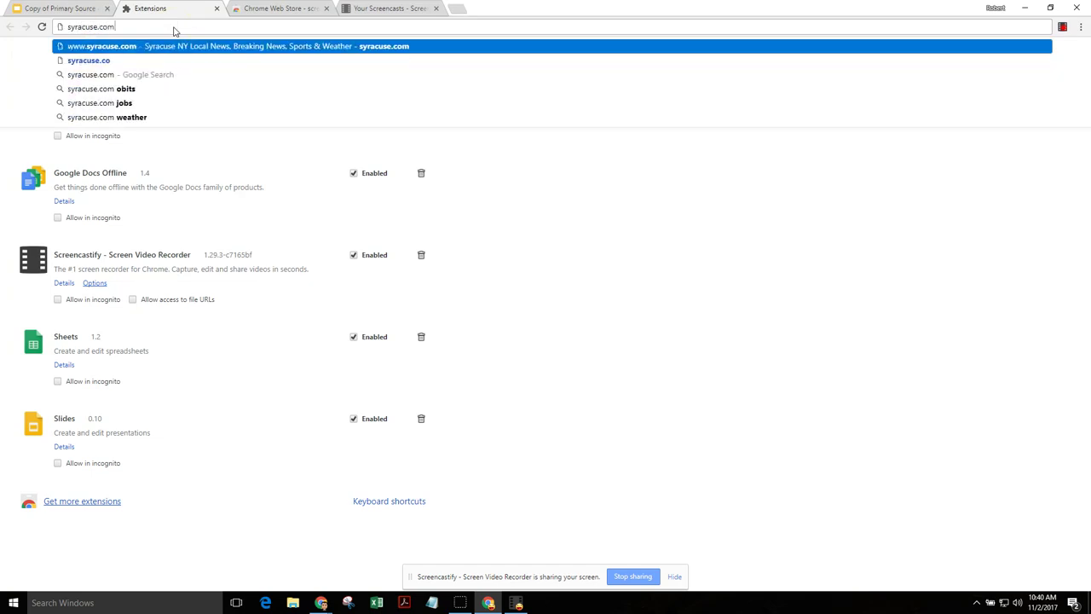
key("Return")
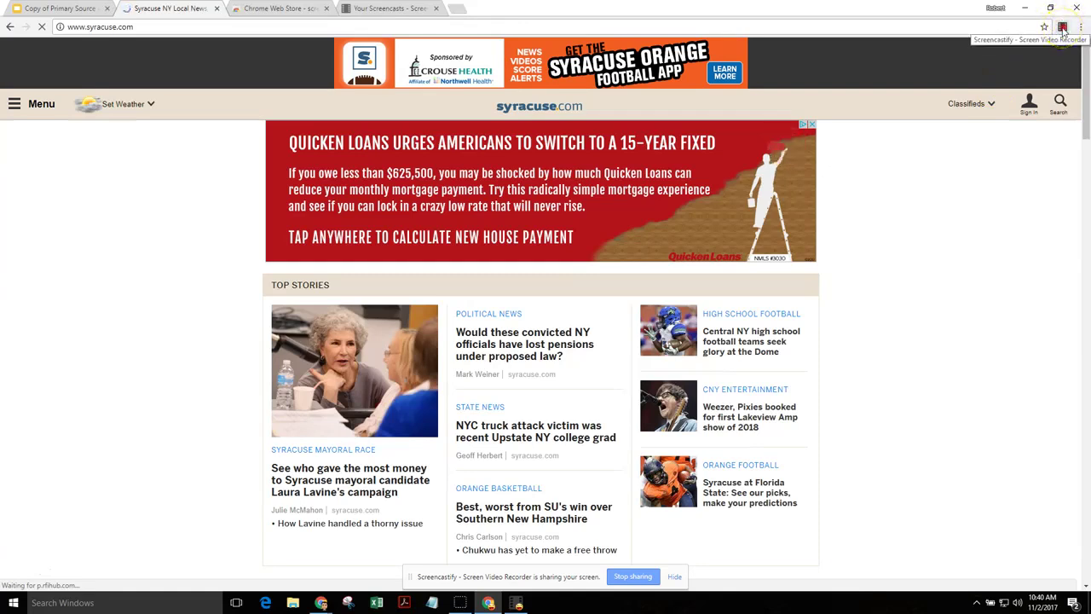
Move the browser window aside to uncover the live preview, and pause and resume the desktop recording from the extension
left_click_drag(925, 14, 618, 137)
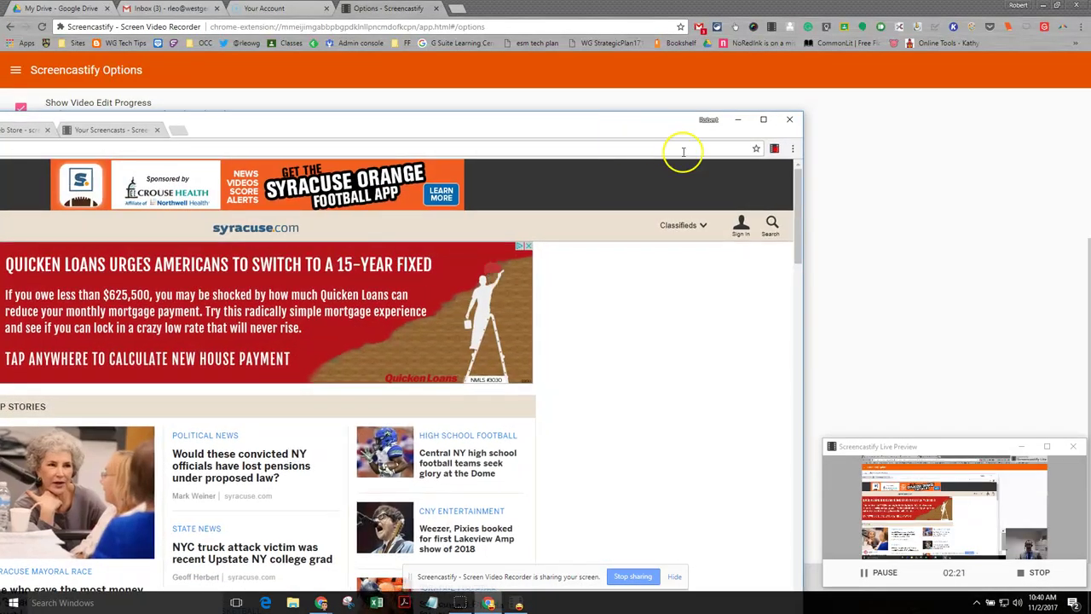
left_click(774, 150)
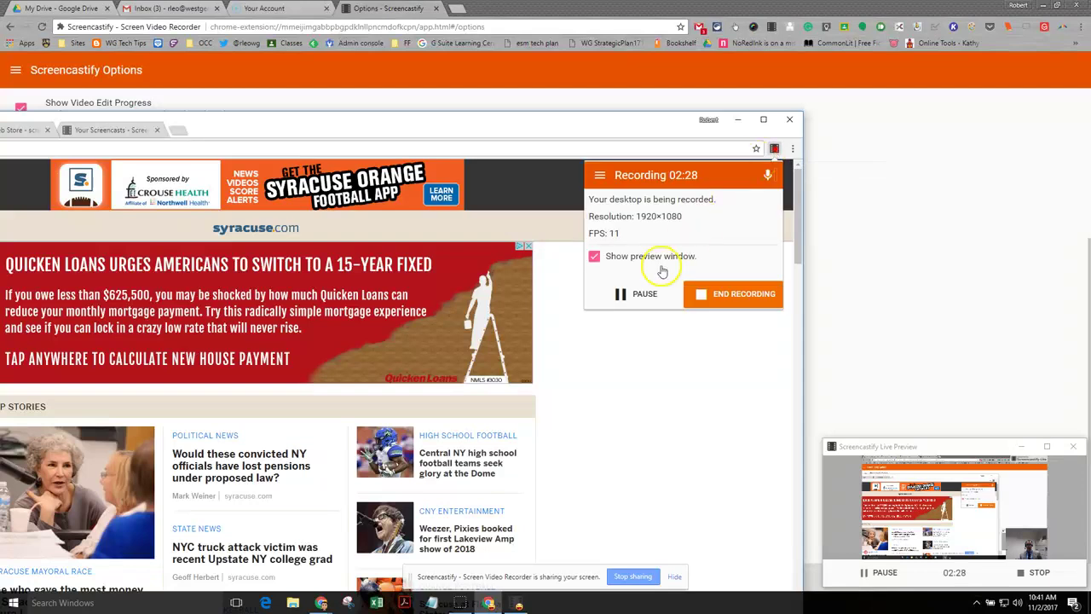
left_click(621, 293)
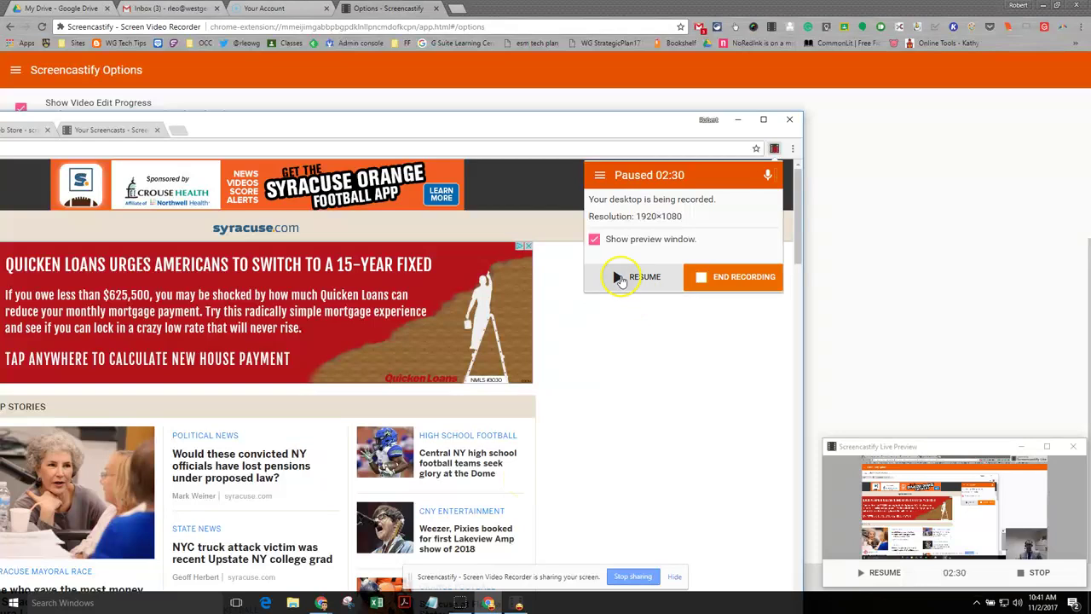
left_click(620, 279)
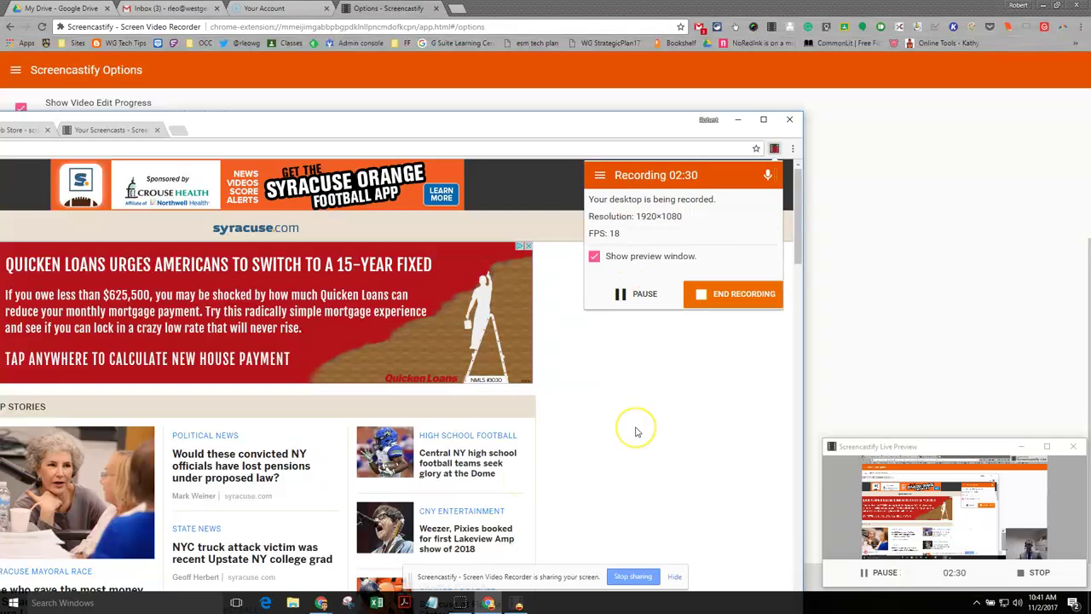
End the desktop recording and copy the saved video's Google Drive link, with its playback paused
left_click(731, 295)
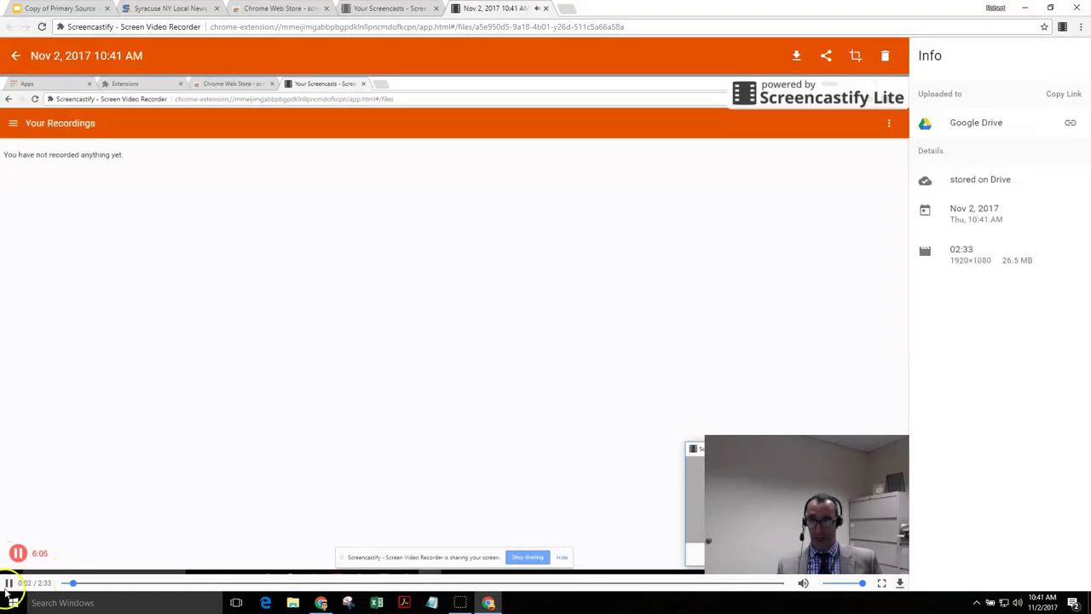
left_click(8, 583)
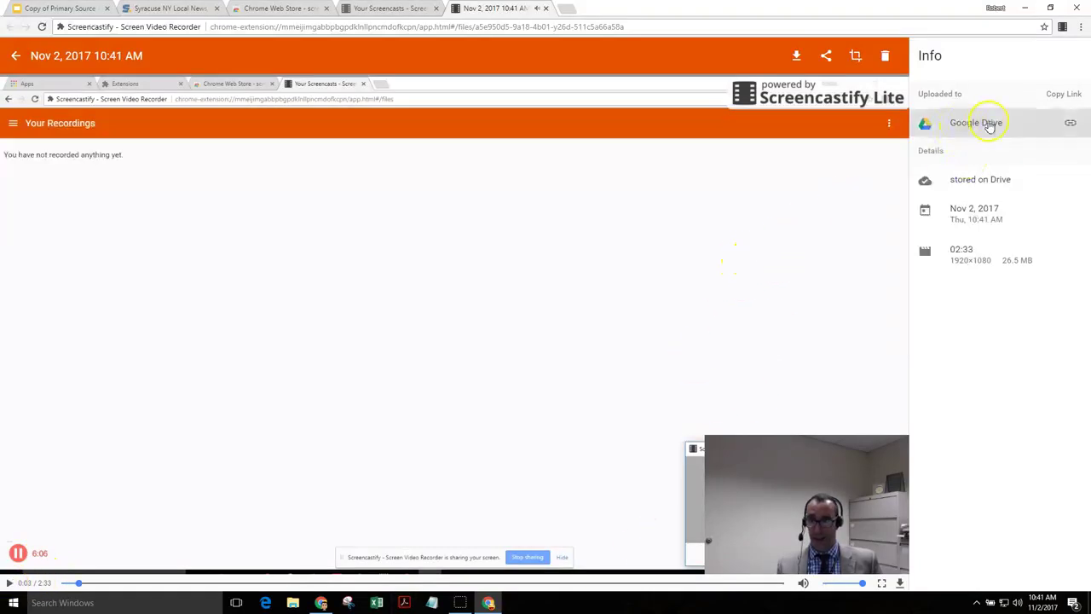
left_click(1071, 125)
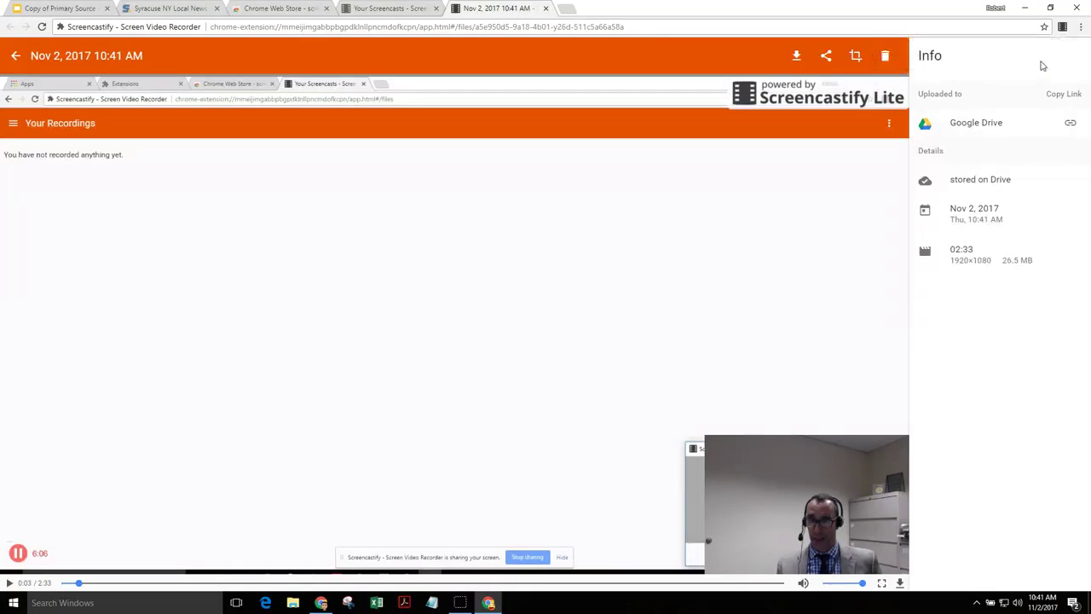
Open the Screencastify folder at drive.google.com in the Chrome Web Store tab, and return to the recording's page
left_click(273, 8)
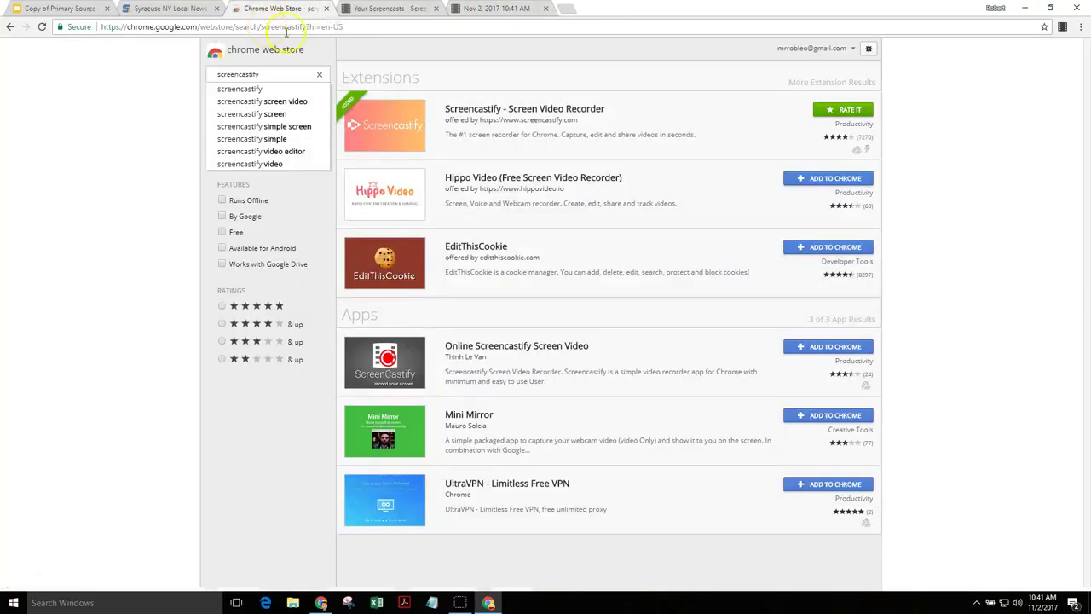
left_click(350, 29)
type("d")
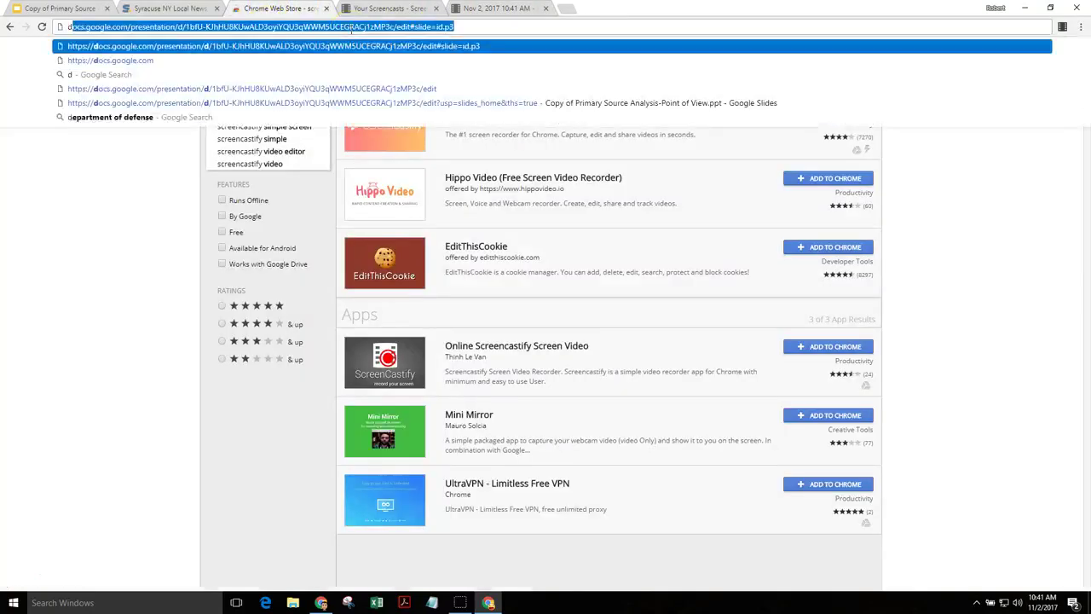
type("rive.google.com")
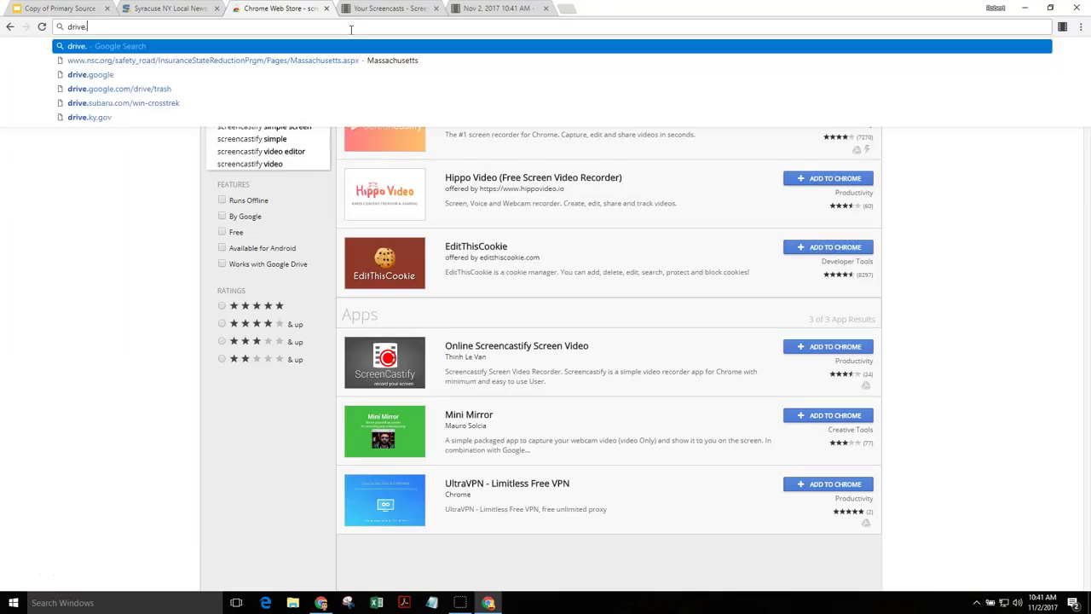
key("Return")
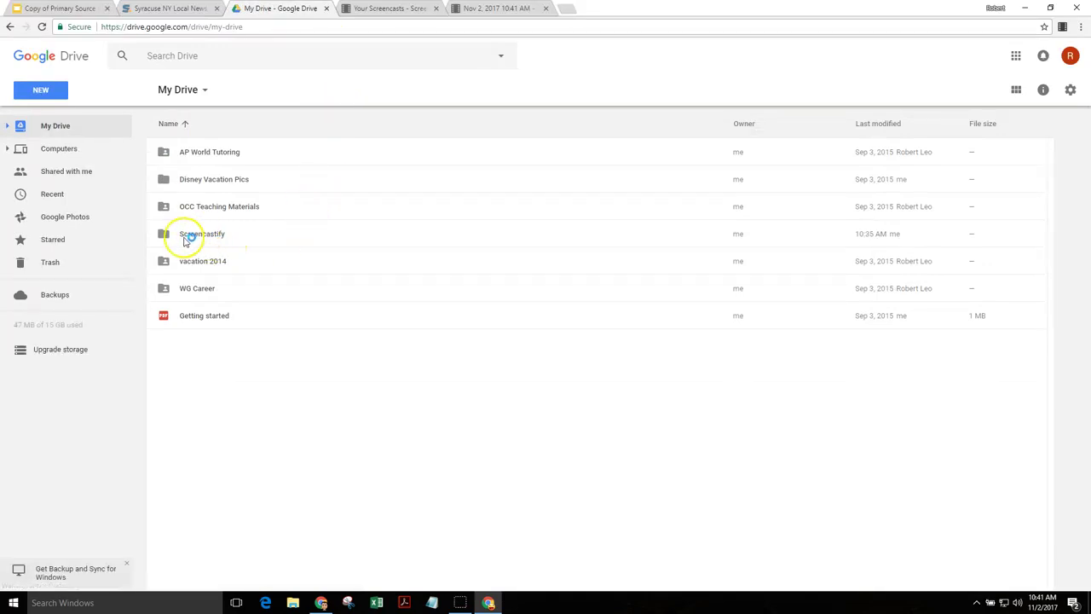
double_click(161, 237)
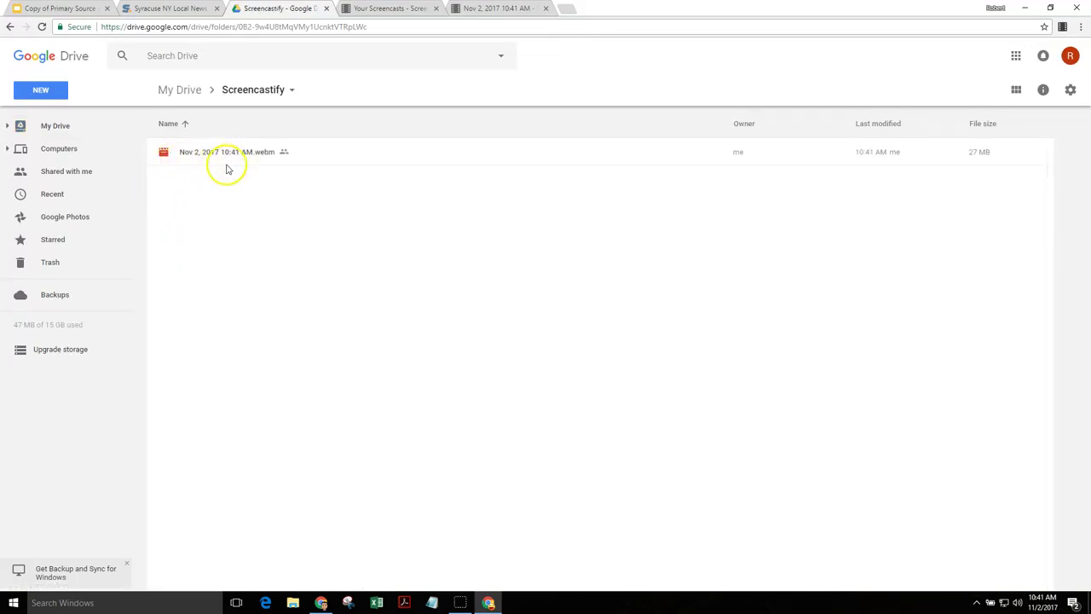
left_click(402, 10)
left_click(499, 9)
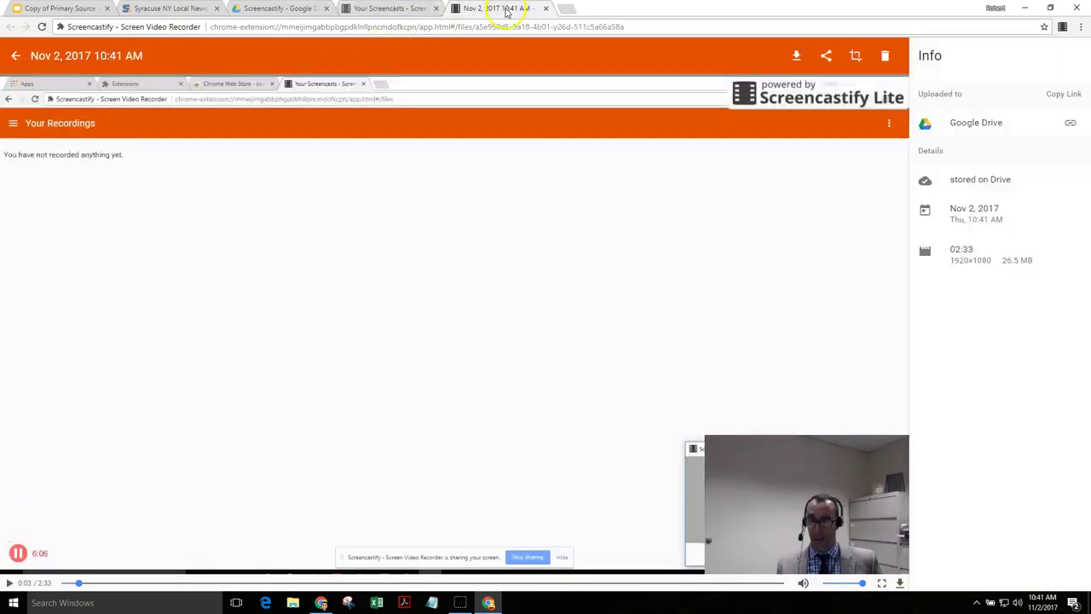
Rename the recording as "Demo Video for Tutorial"
left_click(103, 56)
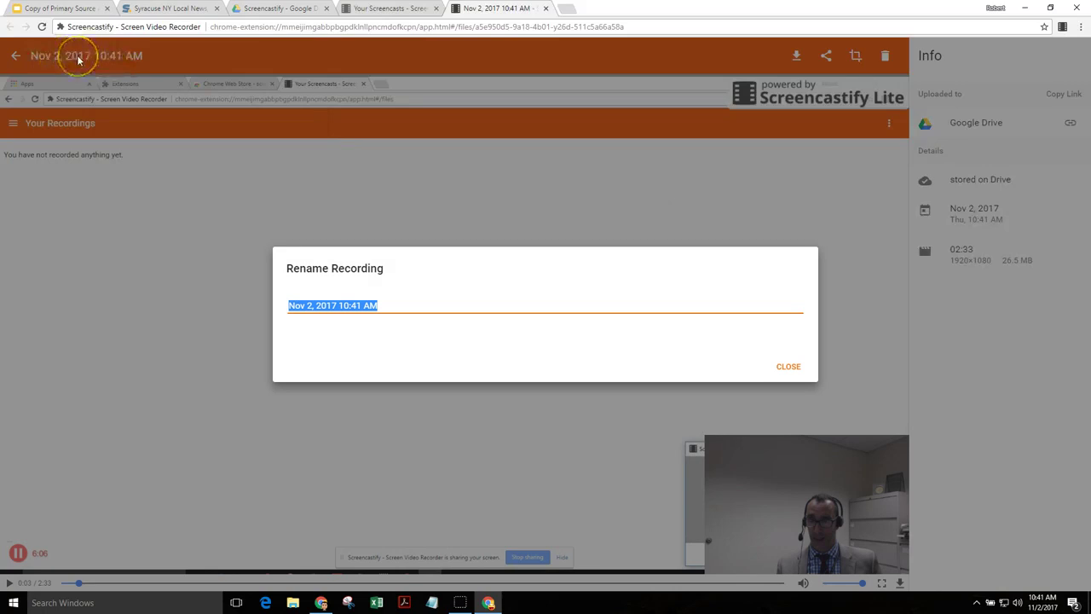
type("Demo Video for Tutorial")
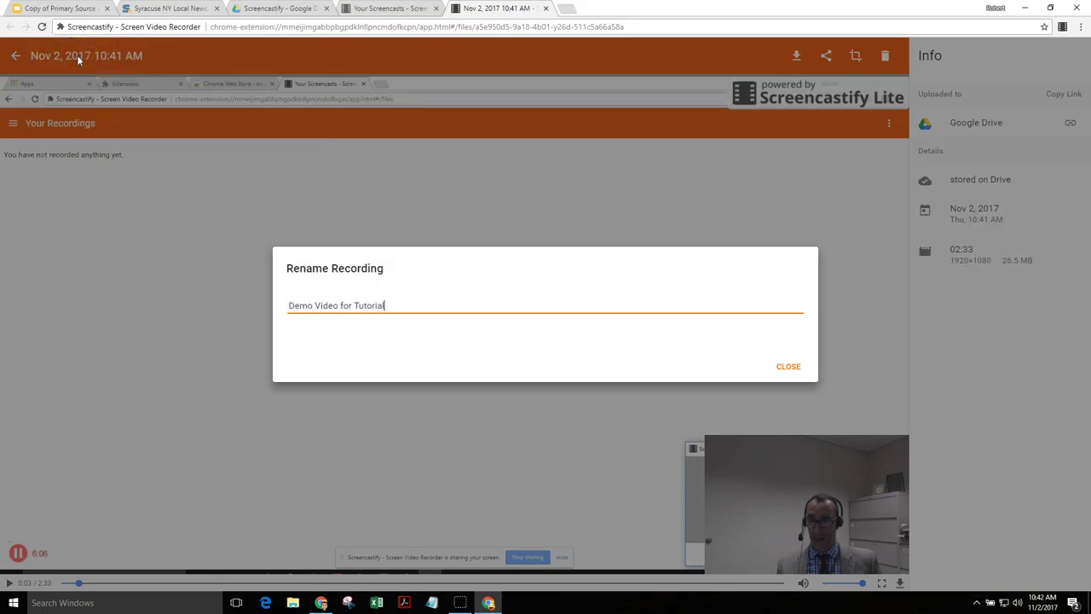
left_click(779, 362)
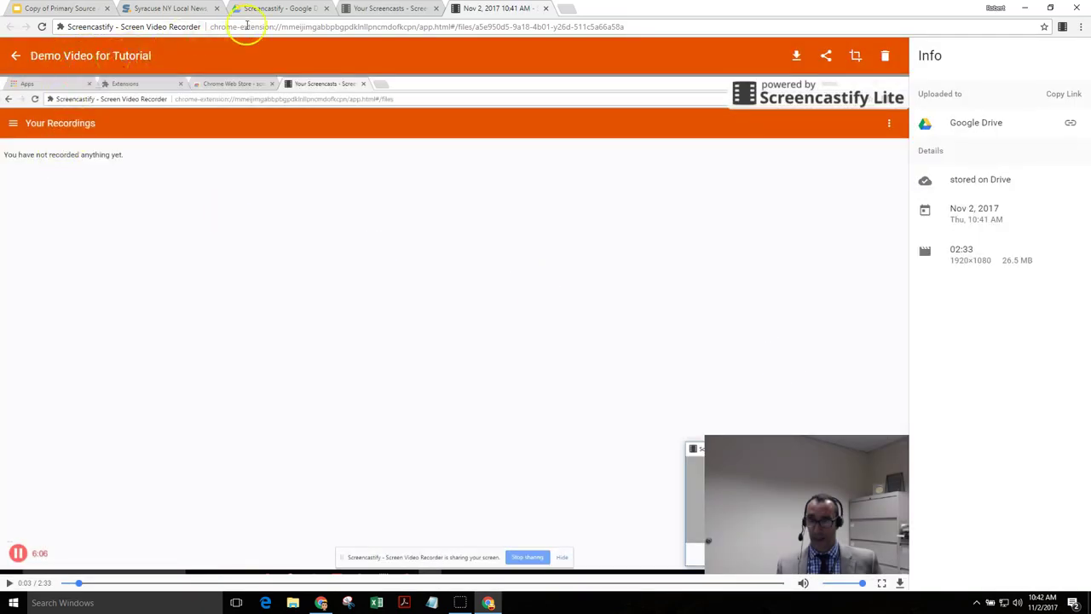
Open Demo Video for Tutorial.webm in the Drive Screencastify folder and copy its shareable link from the sharing settings
left_click(304, 10)
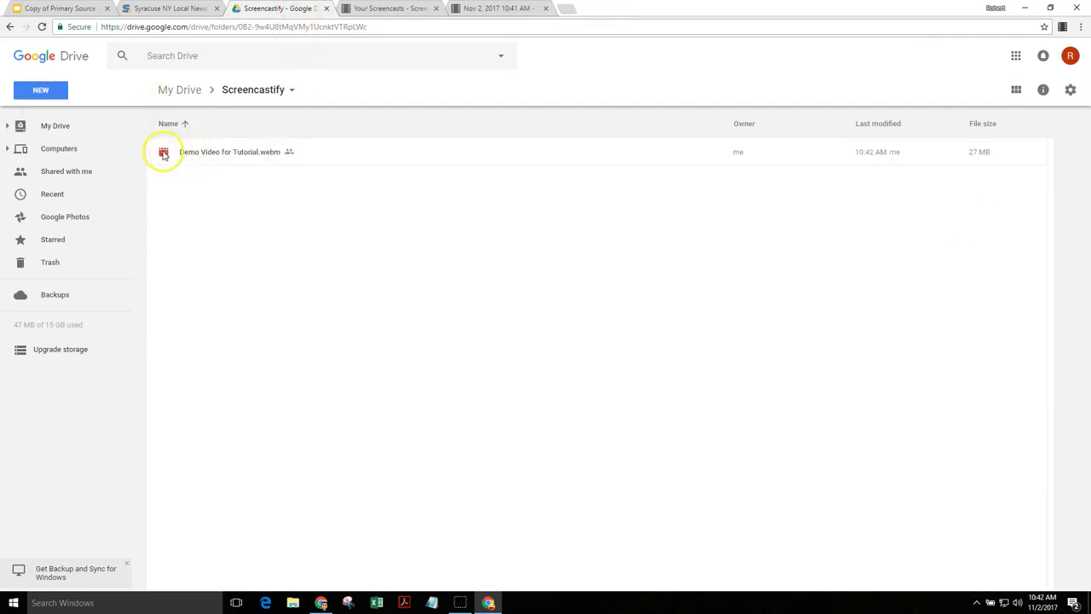
double_click(167, 158)
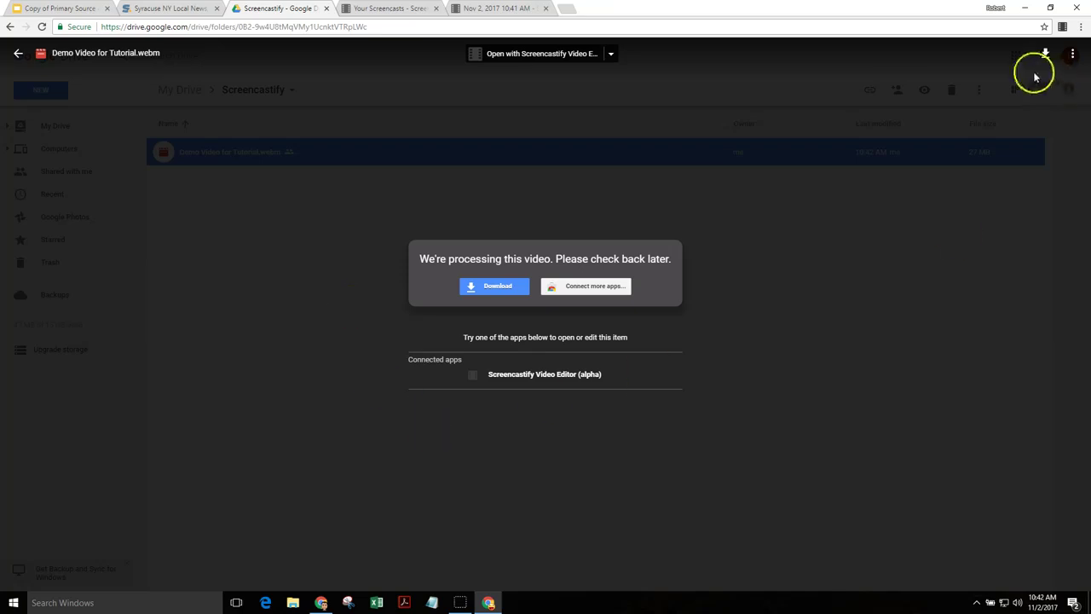
left_click(1072, 58)
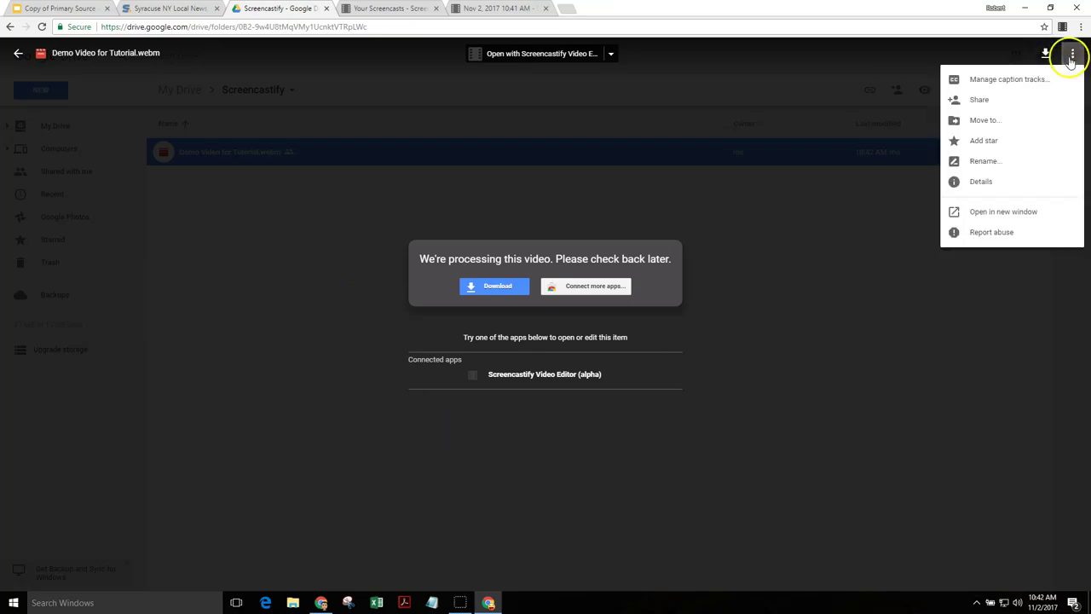
left_click(1003, 102)
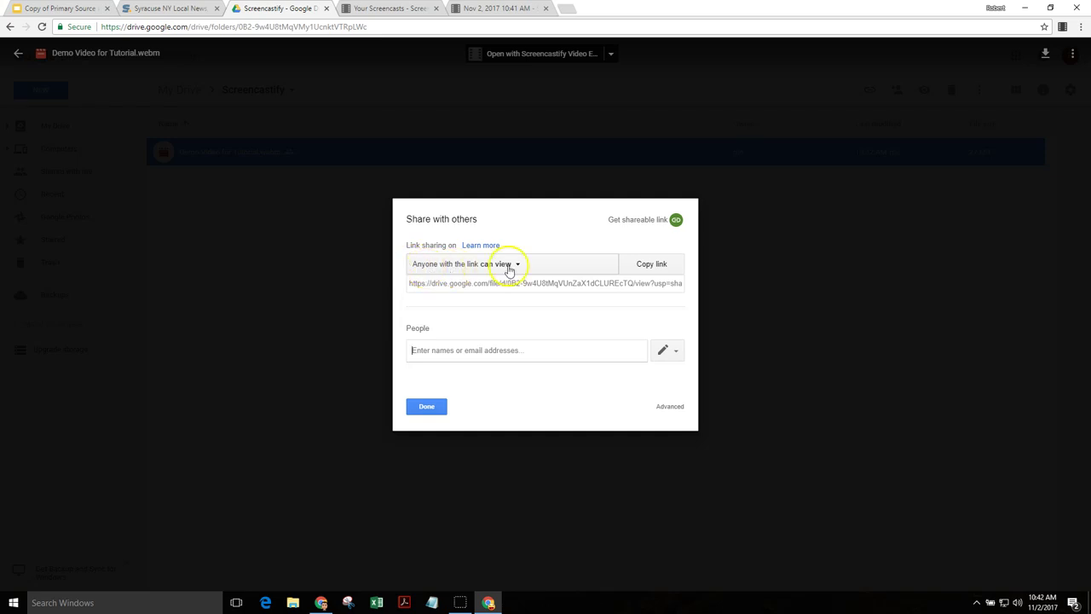
left_click(664, 268)
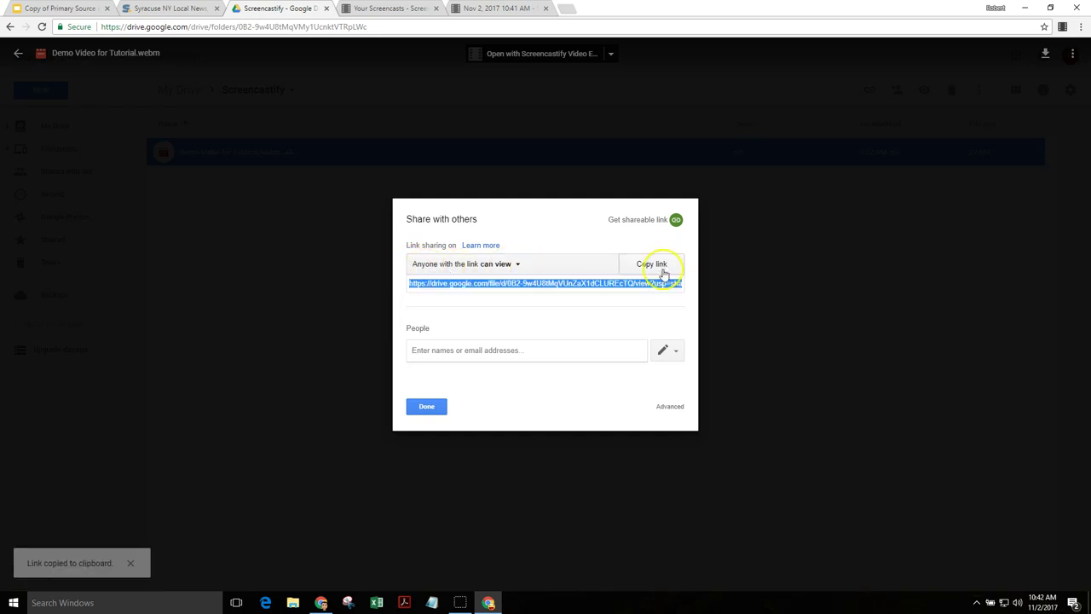
Review the video's advanced sharing settings and link sharing options, leave them as they are, and return to the Screencastify folder
left_click(670, 407)
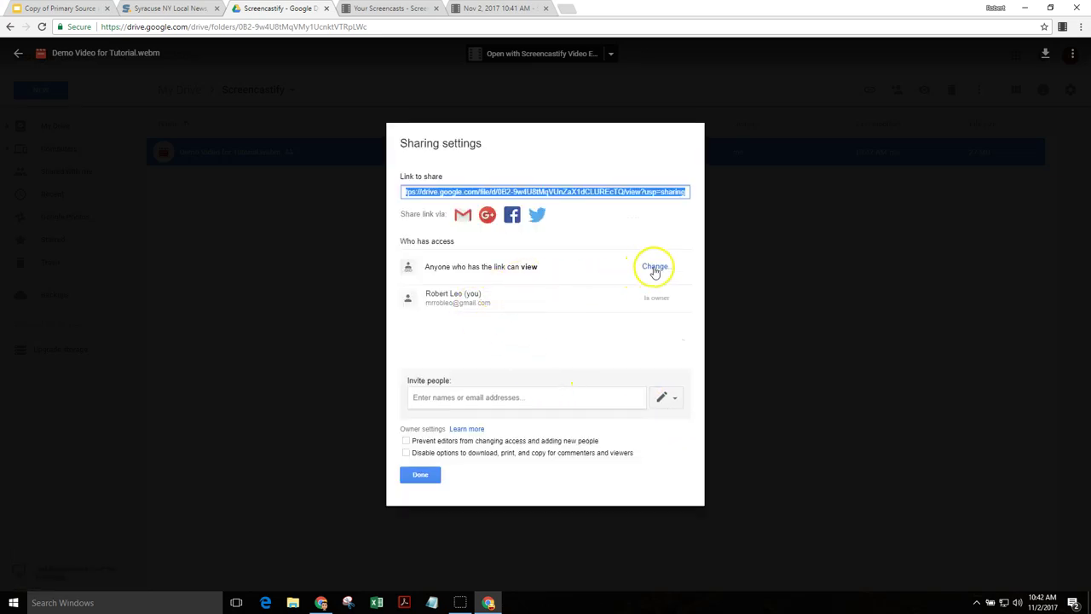
left_click(653, 267)
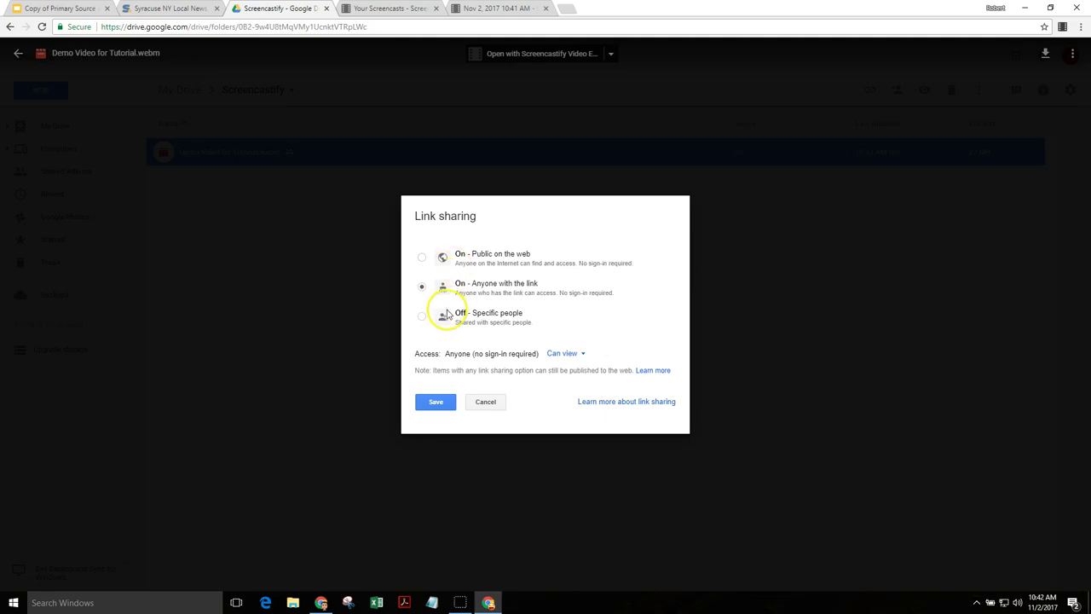
left_click(485, 401)
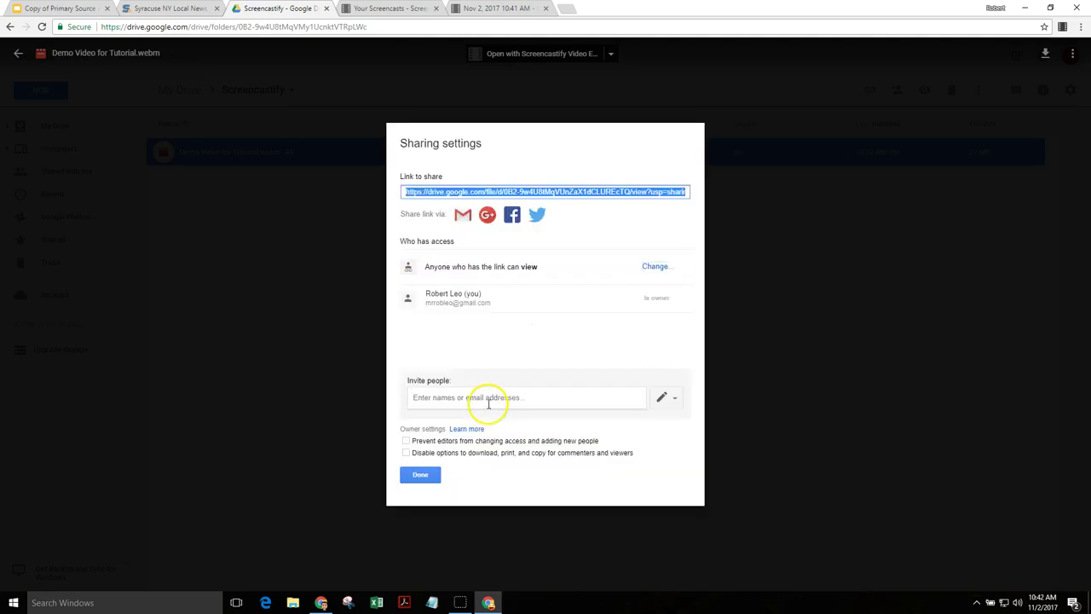
left_click(419, 474)
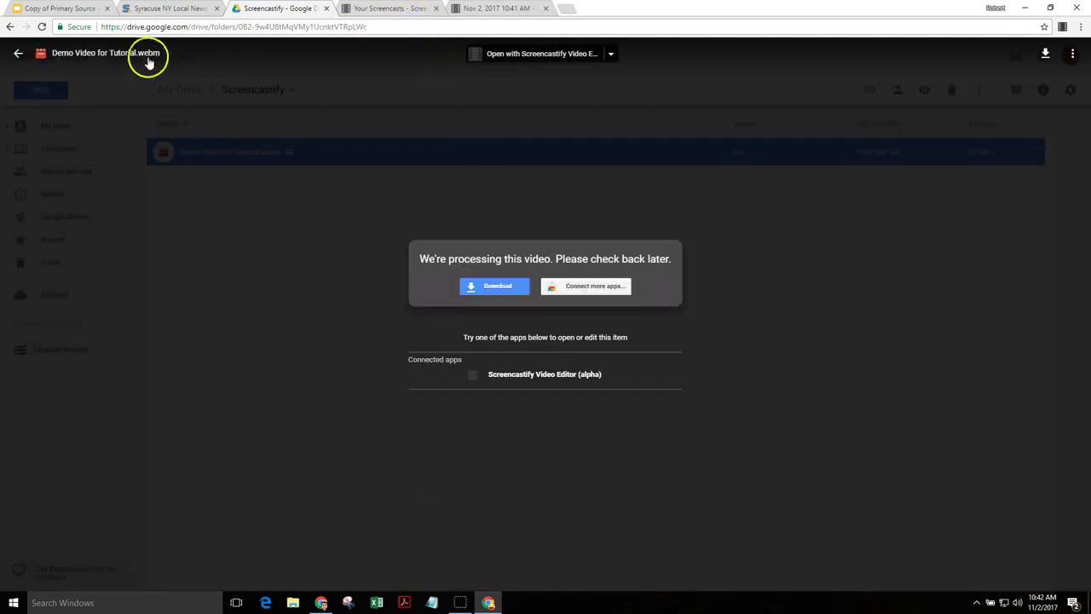
left_click(19, 52)
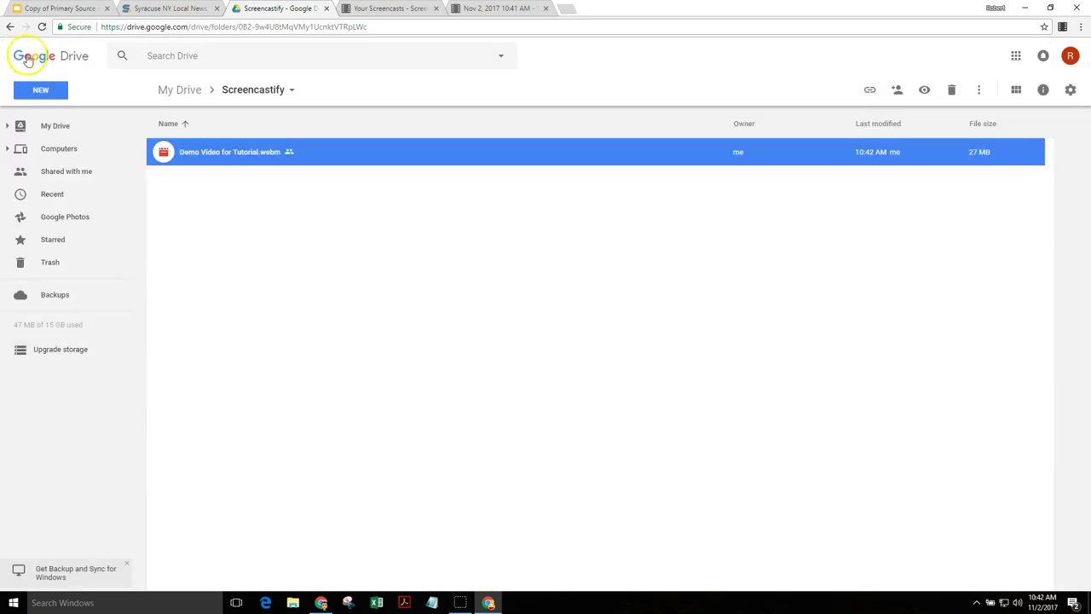
Open the Your Recordings page from the Screencastify extension and open the "Demo Video for Tutorial" recording
left_click(1063, 27)
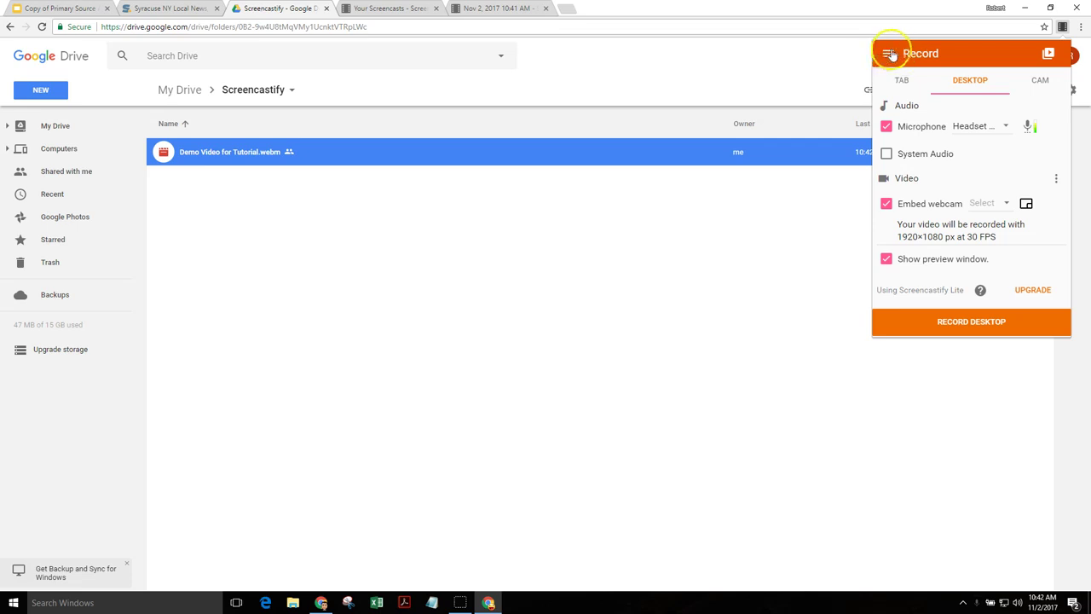
left_click(888, 54)
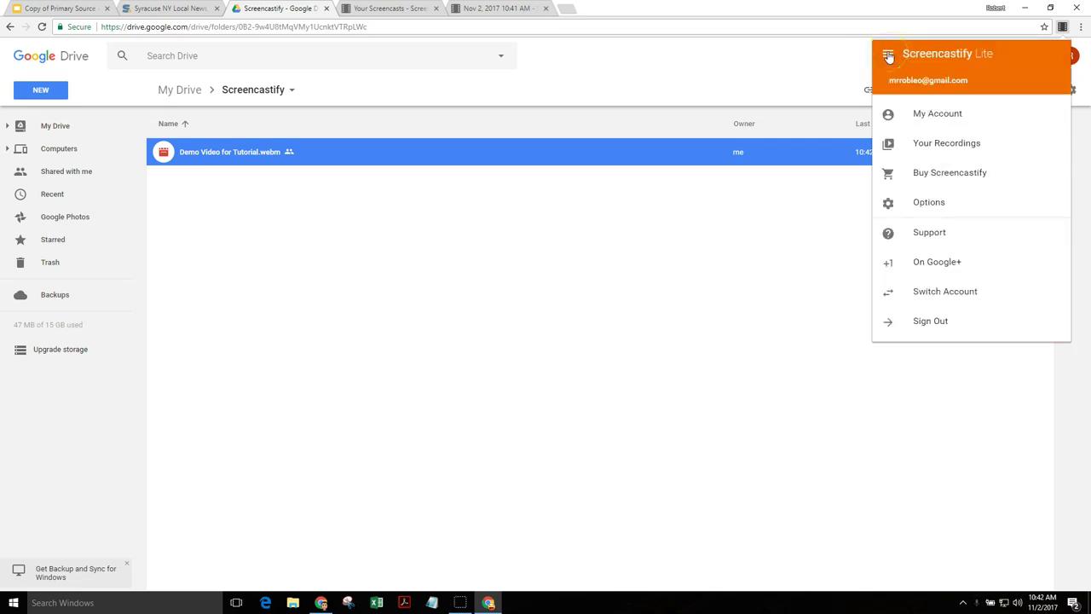
left_click(932, 145)
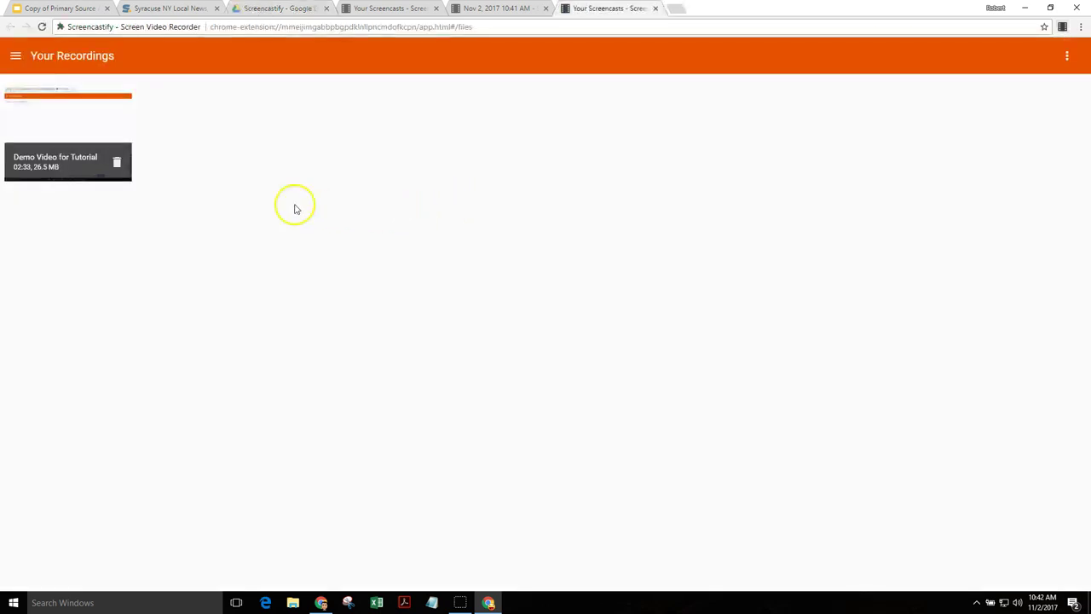
left_click(53, 124)
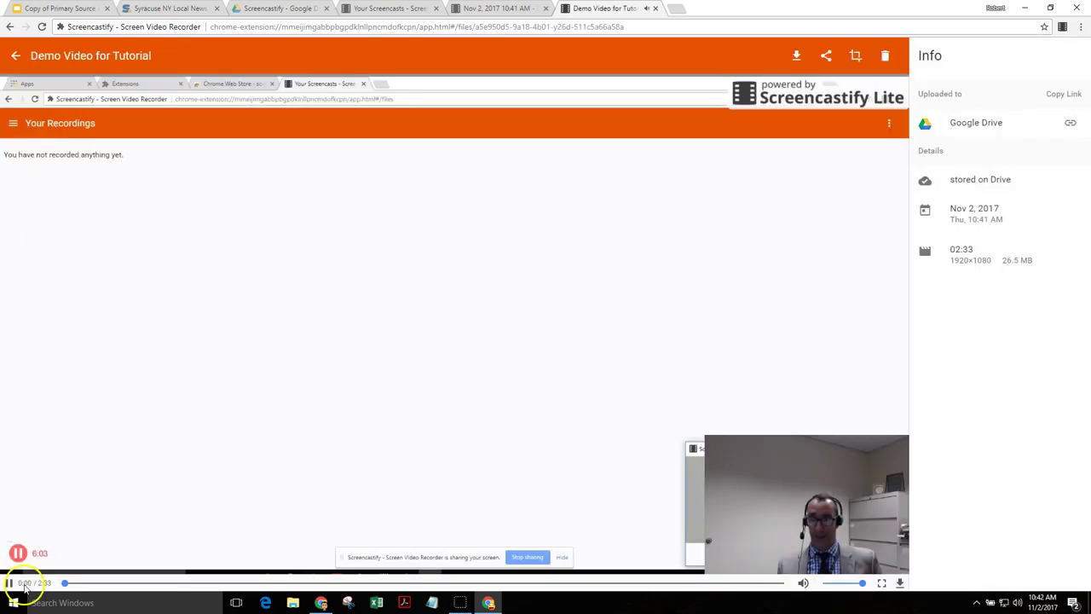